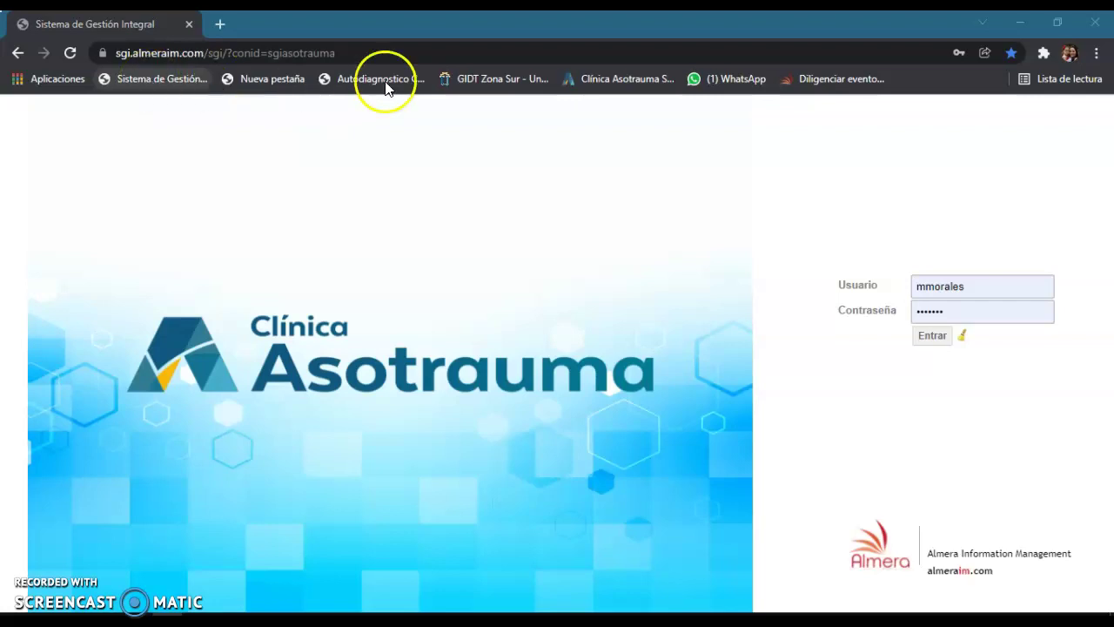
# - Log into Almera SGI with the stored password and dismiss Chrome's password-check warning
pyautogui.click(888, 315)
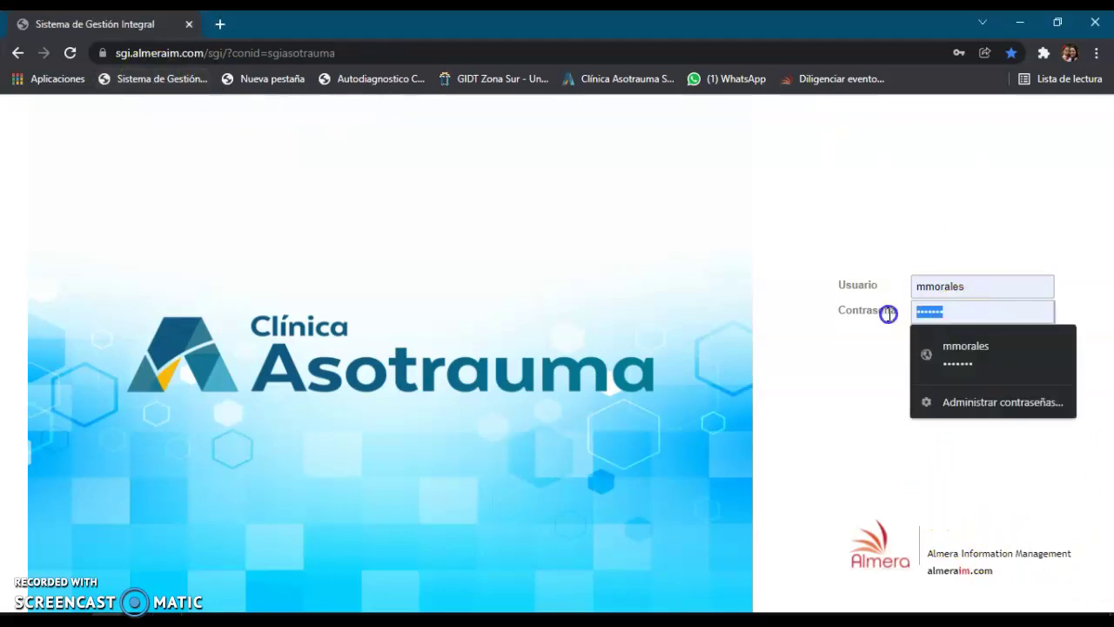
pyautogui.write('••••')
pyautogui.click(914, 334)
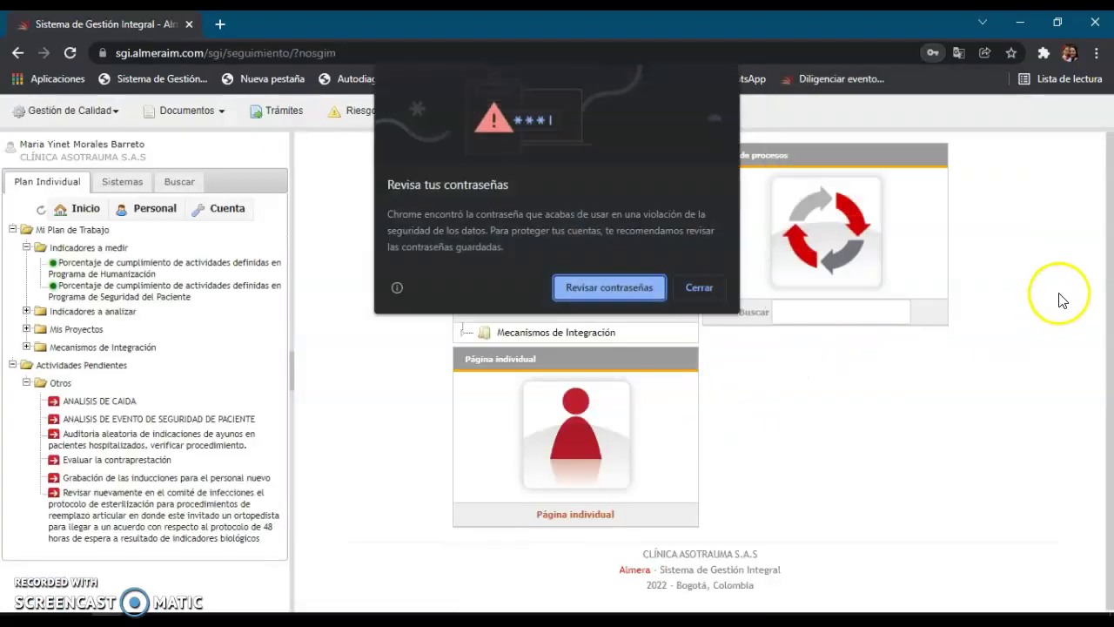
pyautogui.click(714, 289)
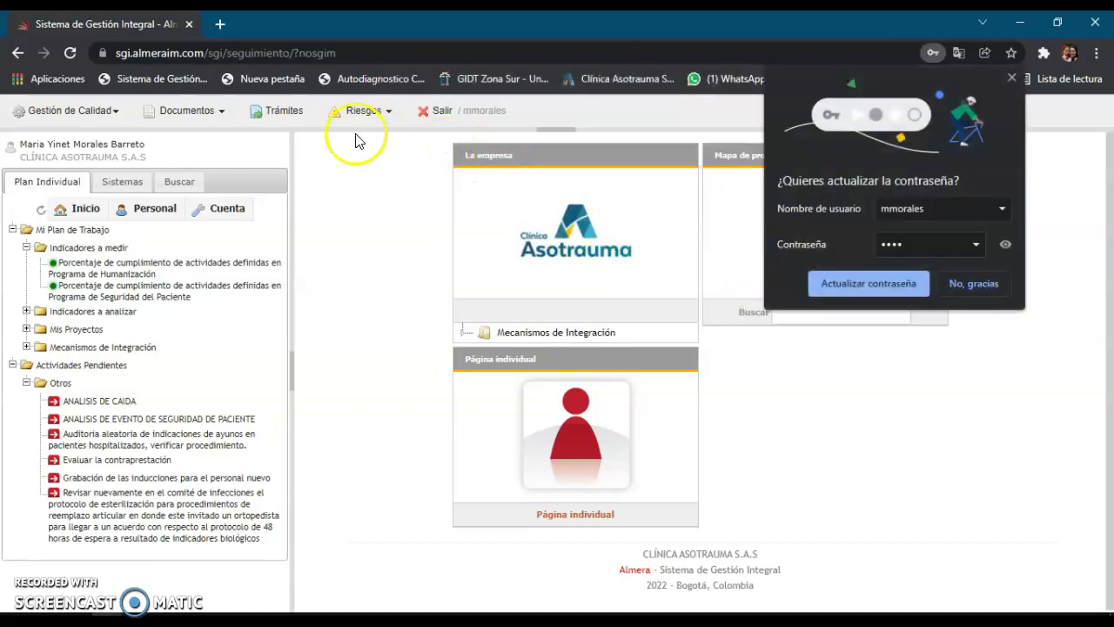
# - Decline the password update and start a new report via Riesgos > Registrar Evento en seguridad
pyautogui.click(977, 283)
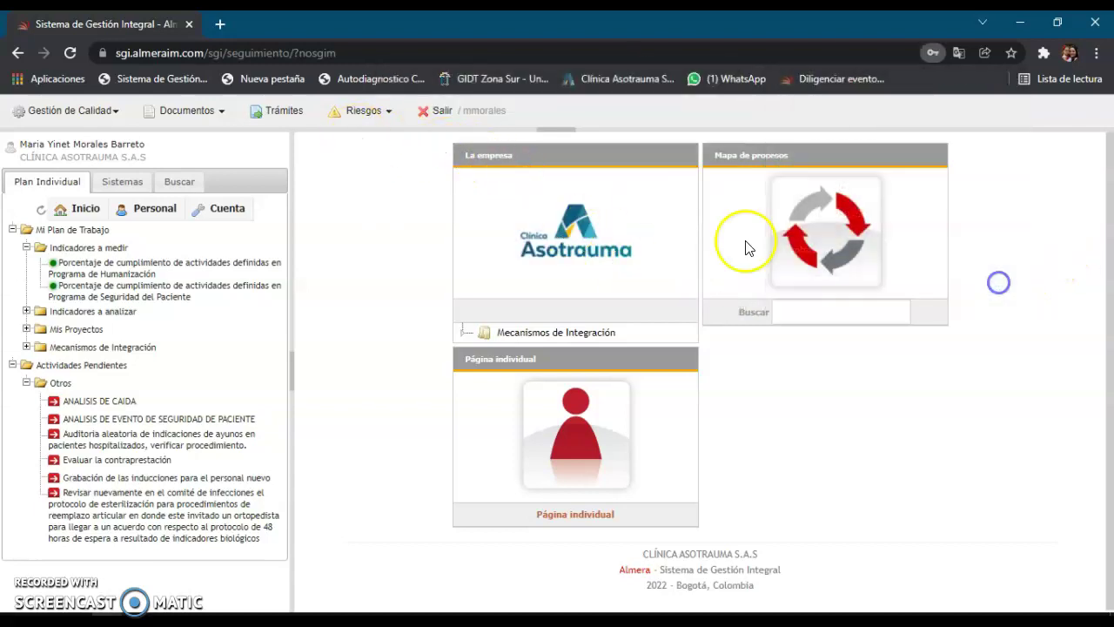
pyautogui.click(368, 122)
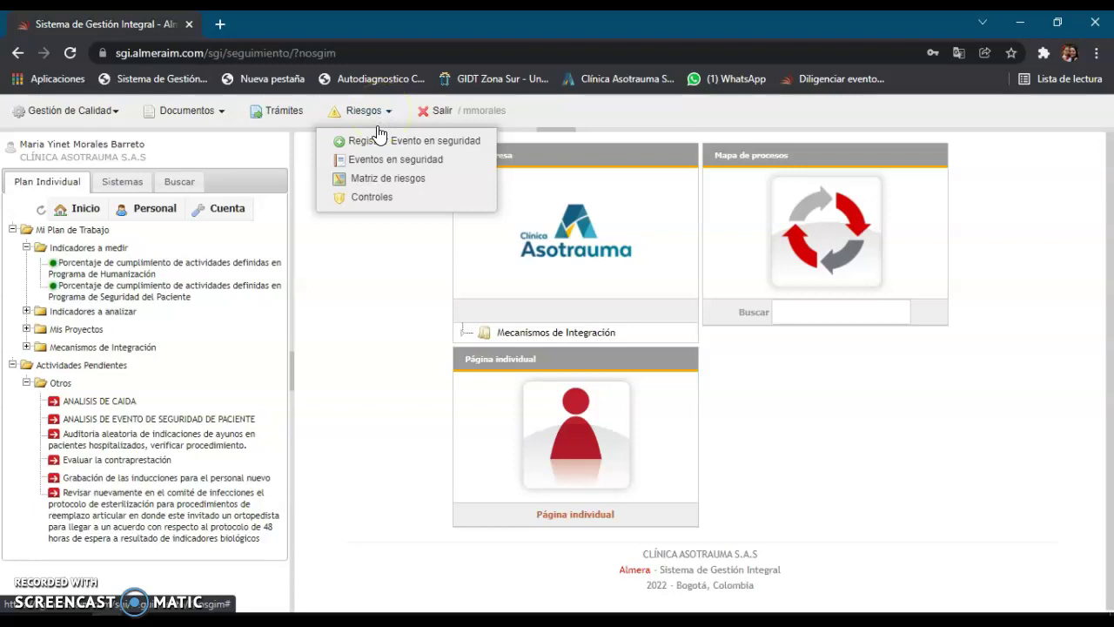
pyautogui.click(376, 142)
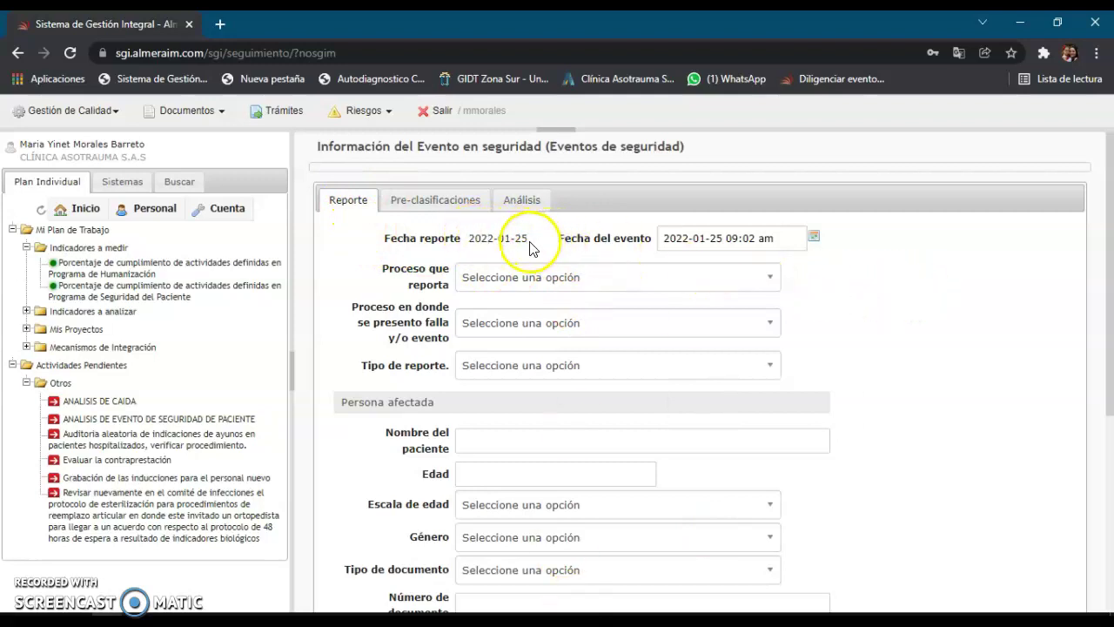
pyautogui.click(738, 240)
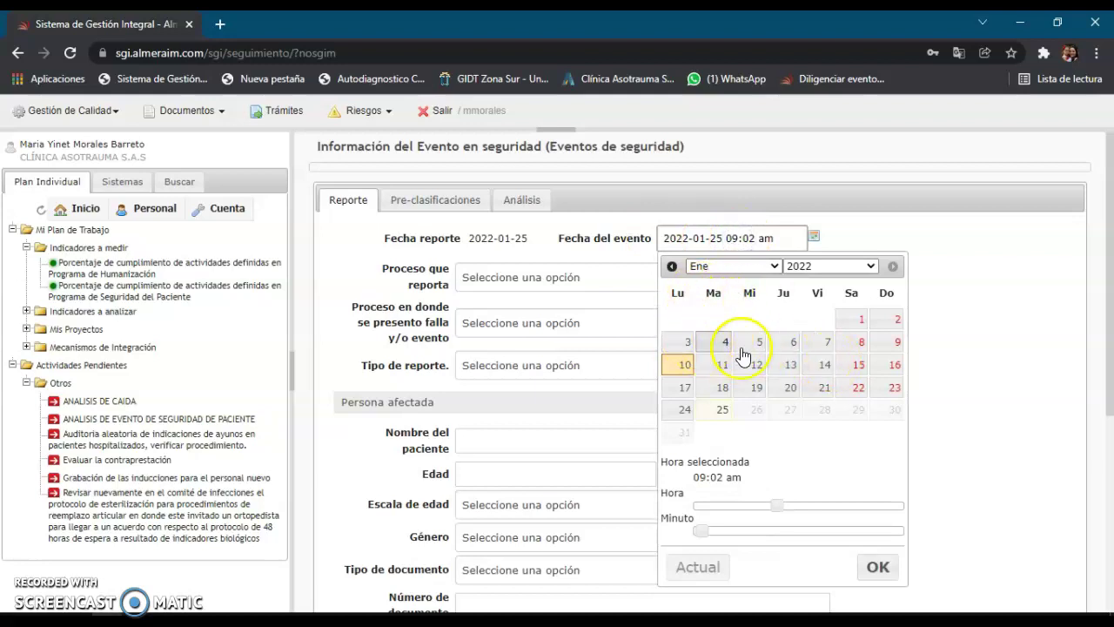
pyautogui.click(891, 342)
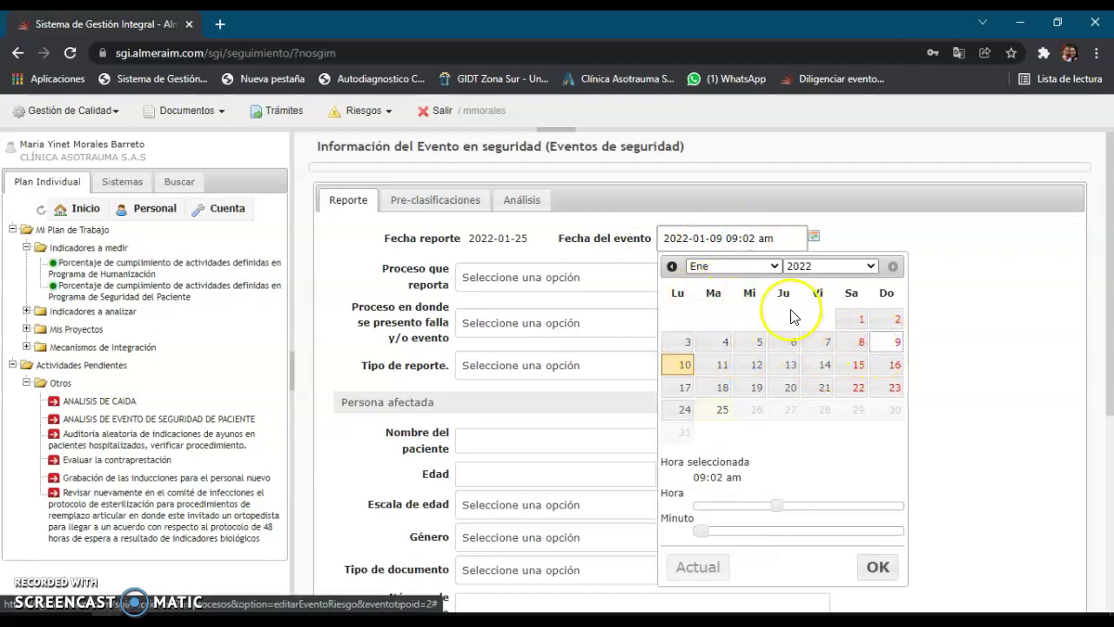
pyautogui.click(745, 237)
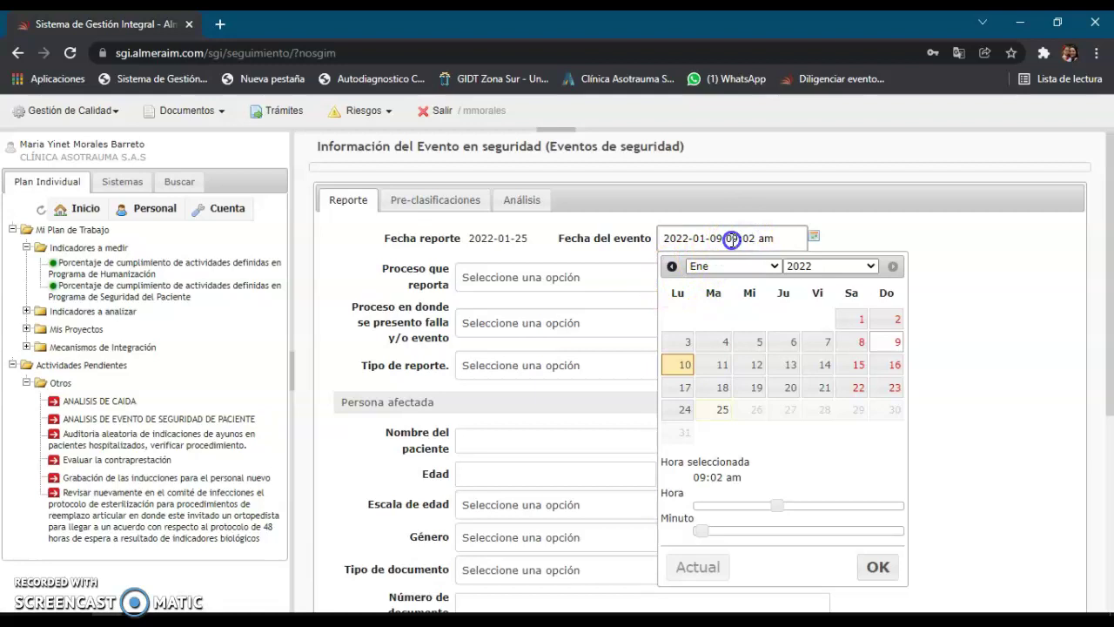
pyautogui.click(790, 506)
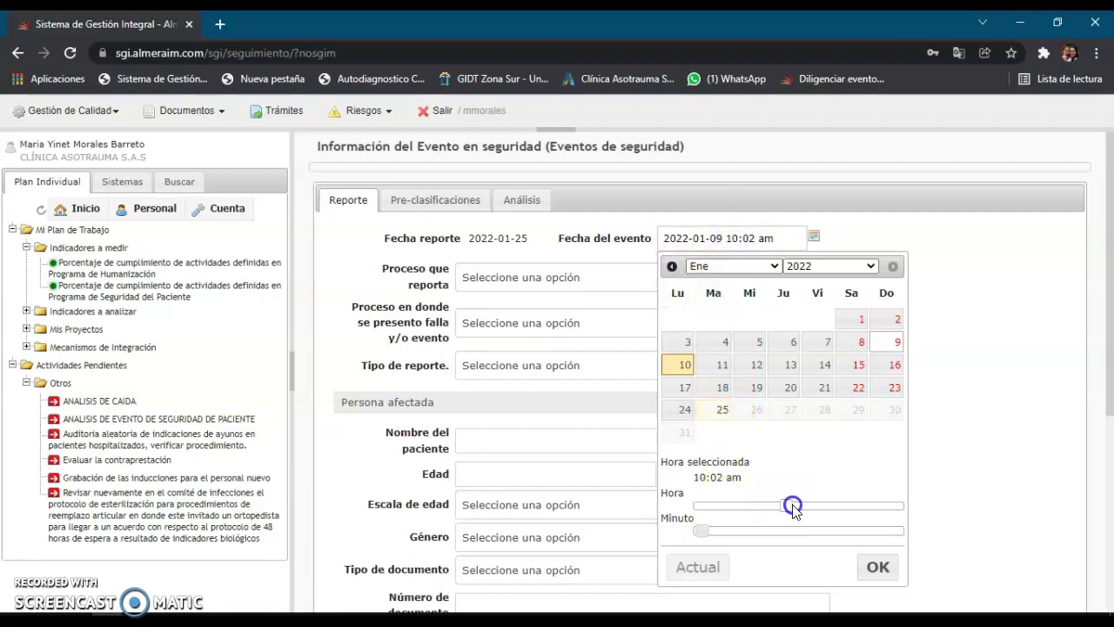
pyautogui.moveTo(799, 507); pyautogui.dragTo(836, 508)
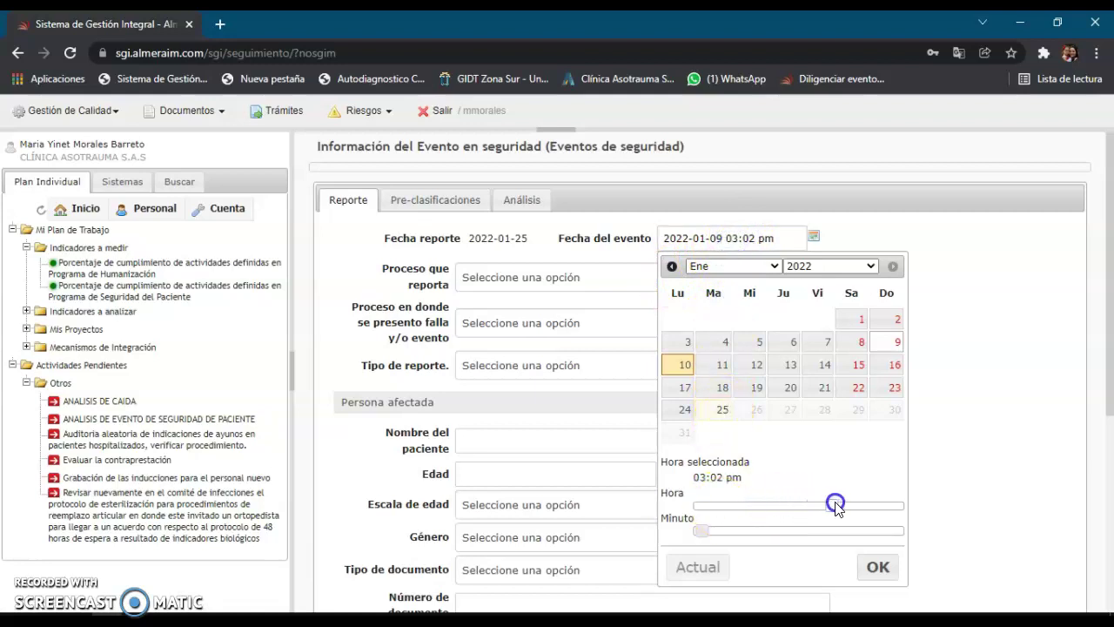
pyautogui.click(877, 567)
# - Set reporting process URGENCIAS, failure process LABORATORIO CLÍNICO and report type Otro
pyautogui.click(539, 279)
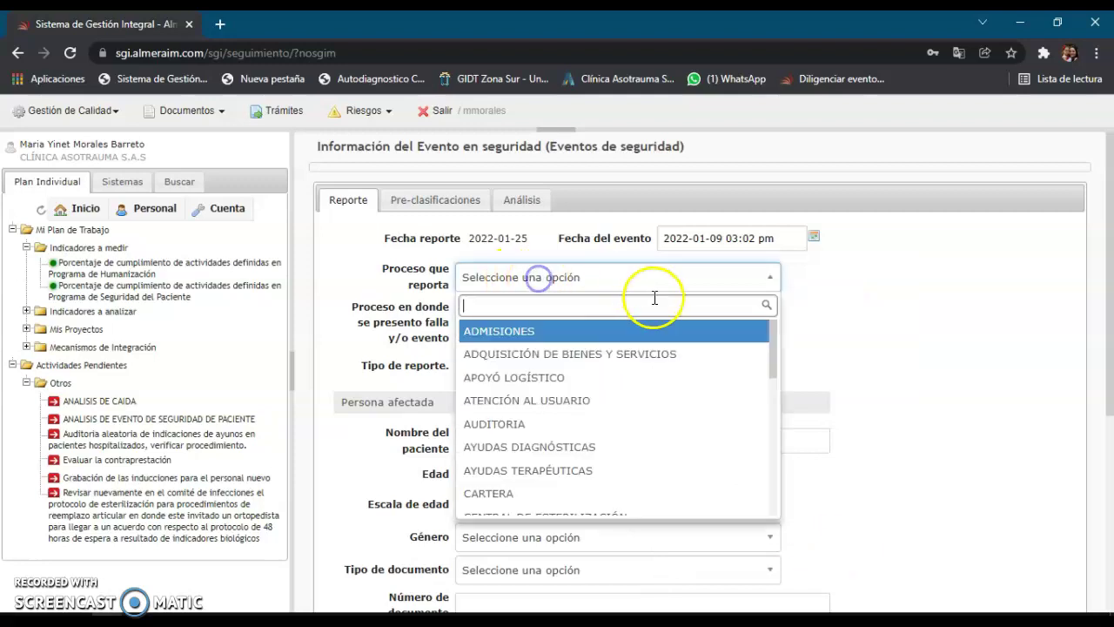
pyautogui.scroll(-4, 617, 435)
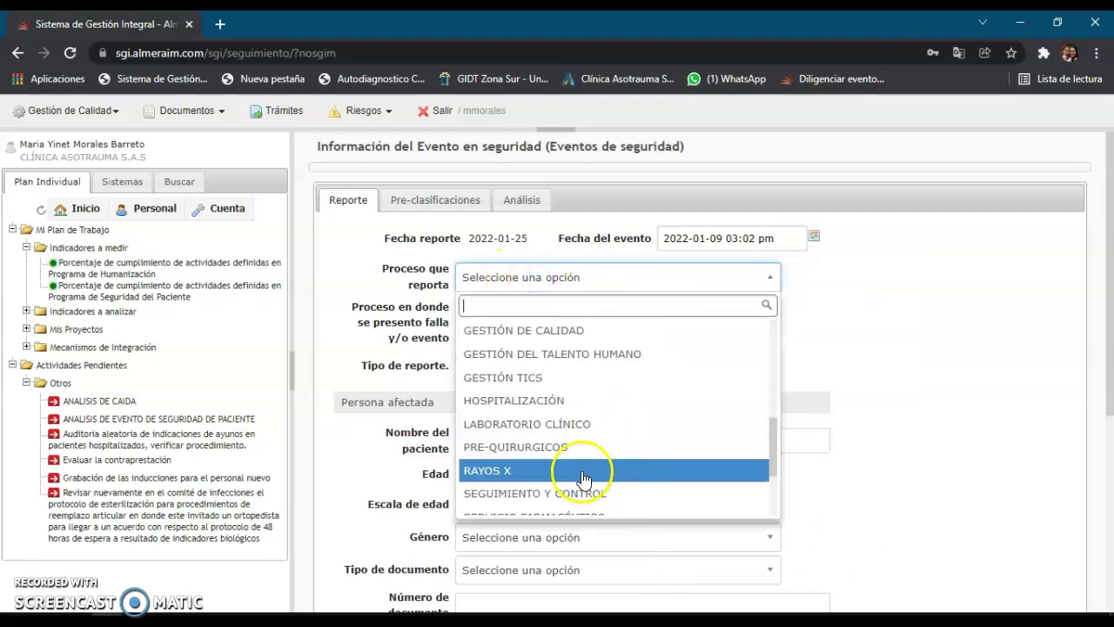
pyautogui.scroll(-3, 610, 449)
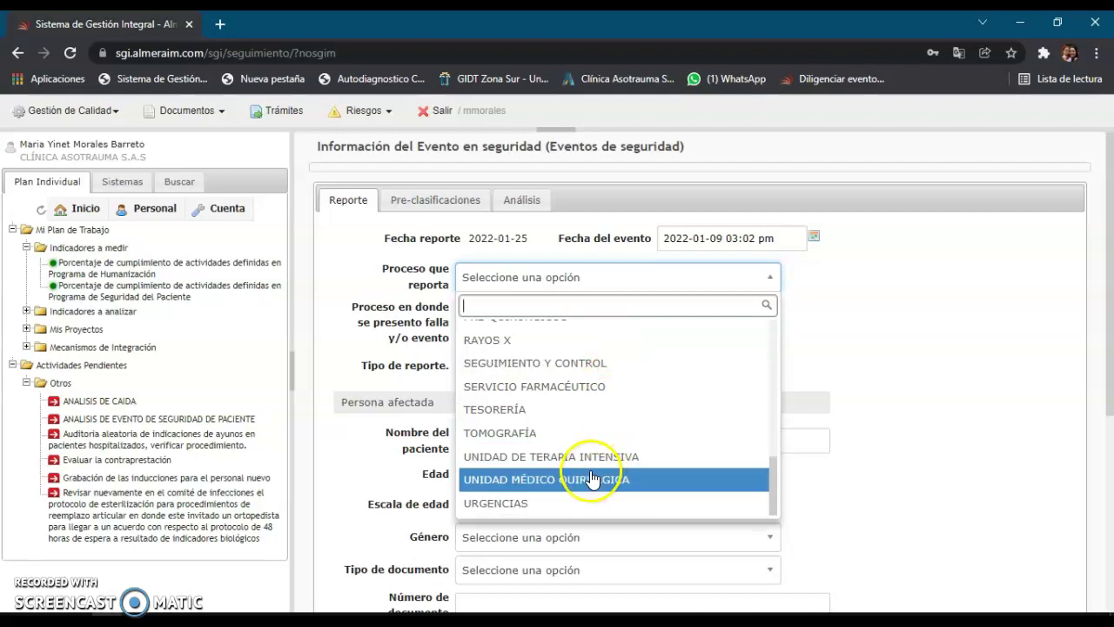
pyautogui.click(567, 502)
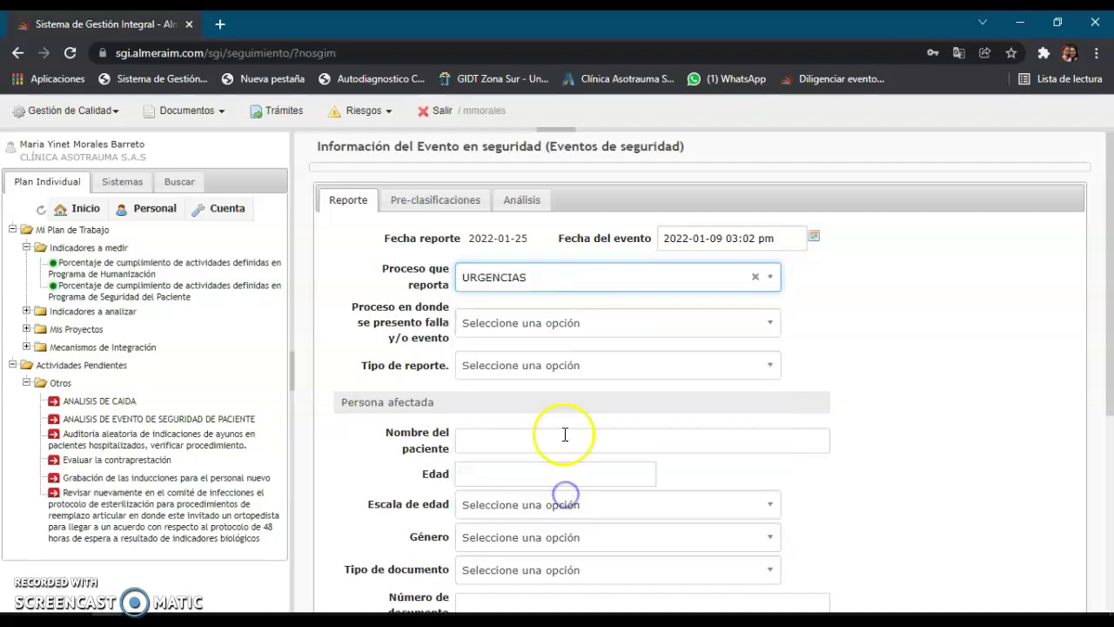
pyautogui.click(591, 325)
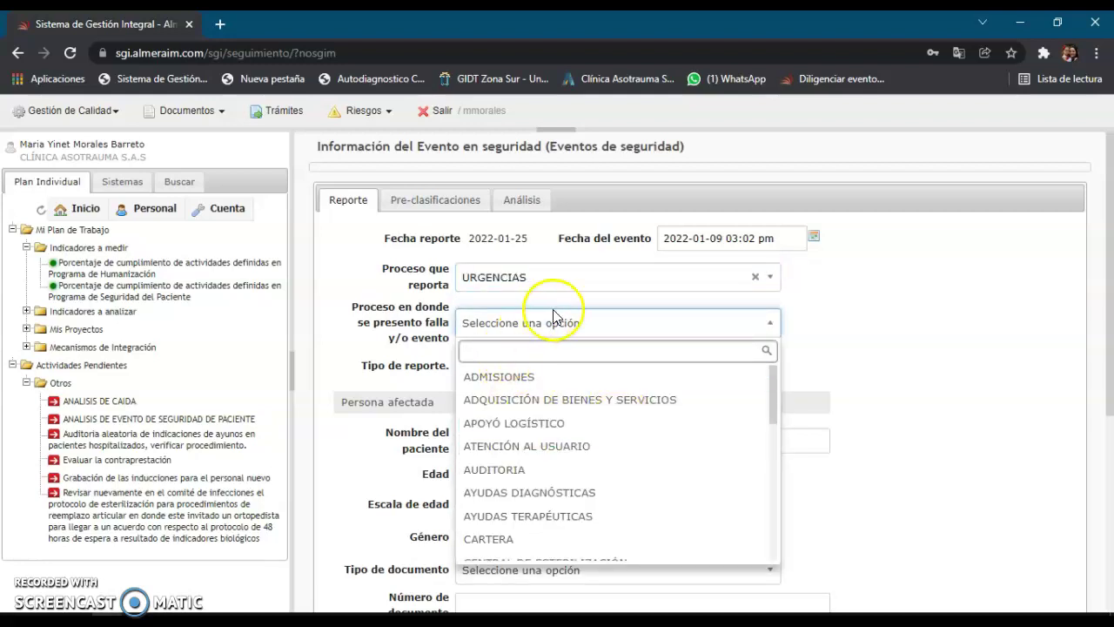
pyautogui.scroll(-4, 554, 459)
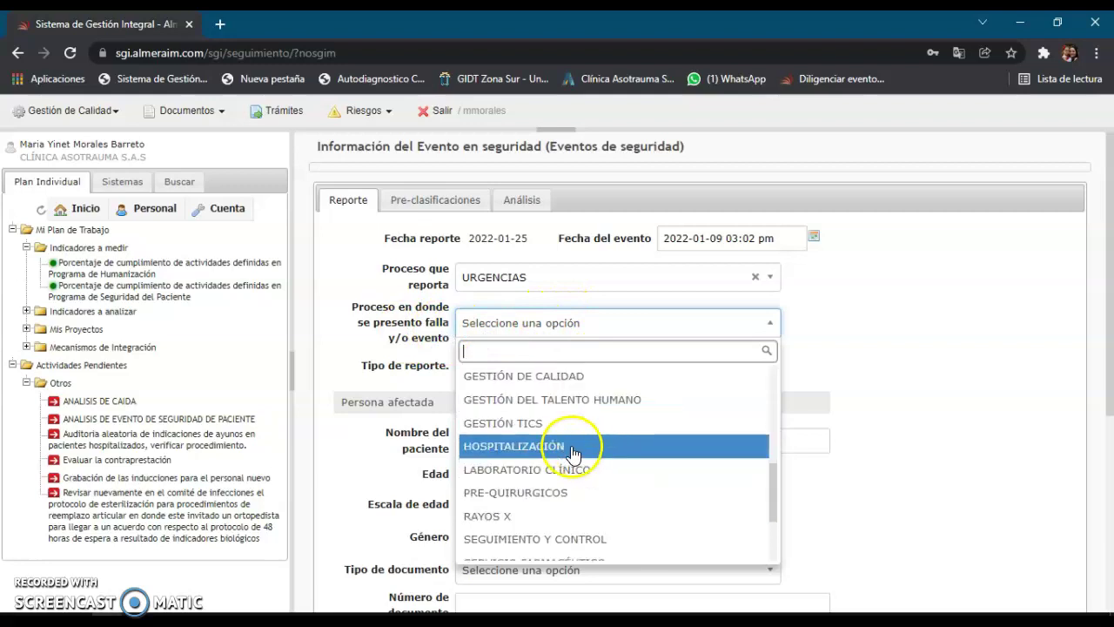
pyautogui.click(571, 474)
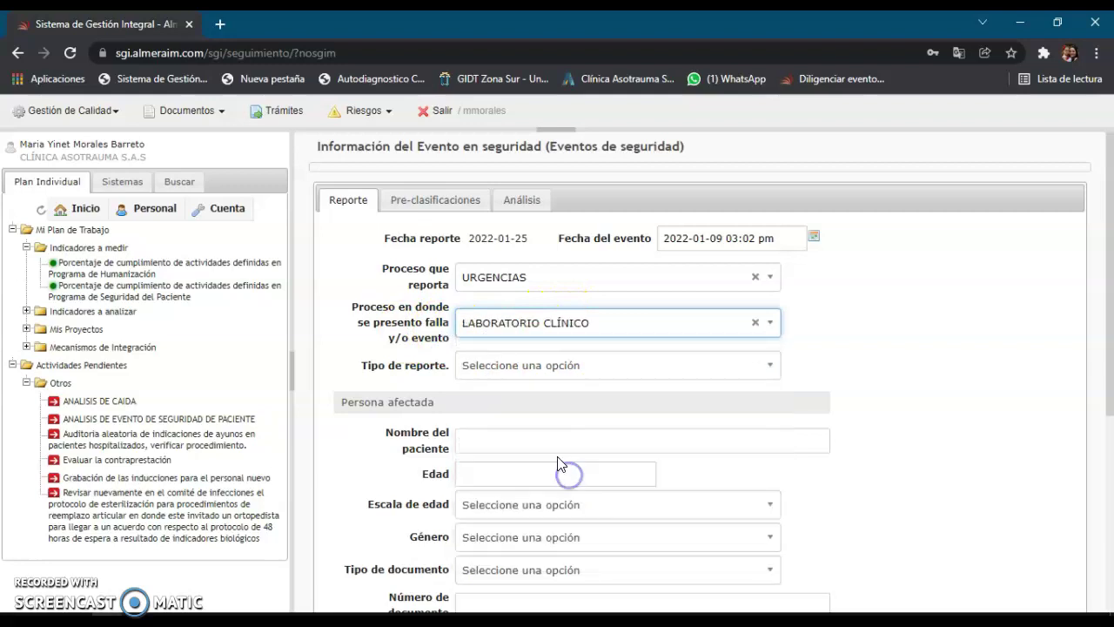
pyautogui.click(696, 373)
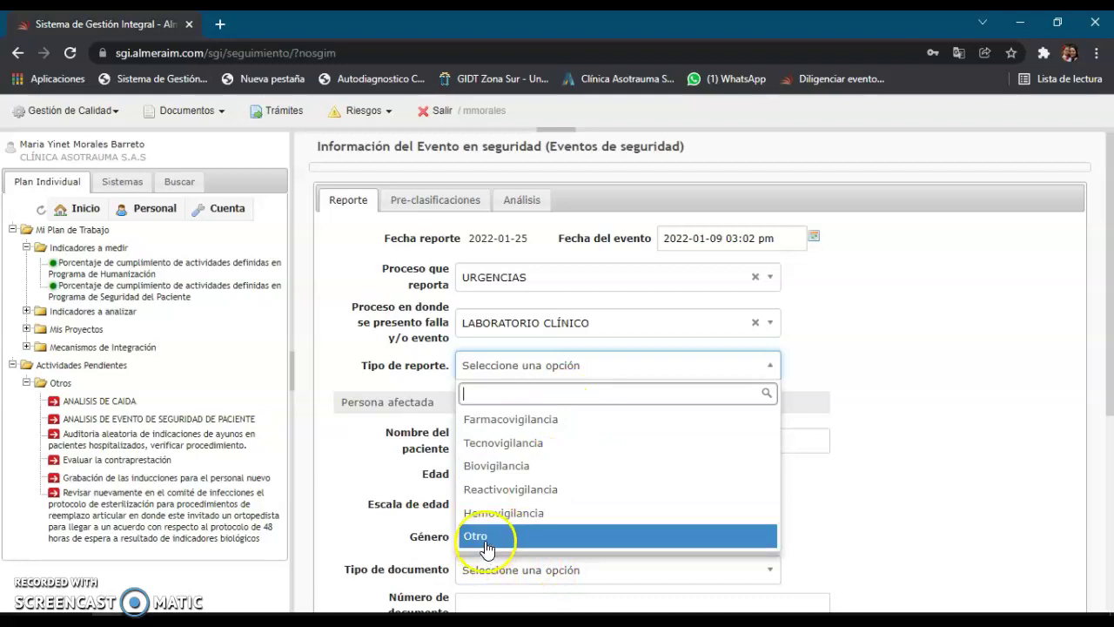
pyautogui.click(487, 544)
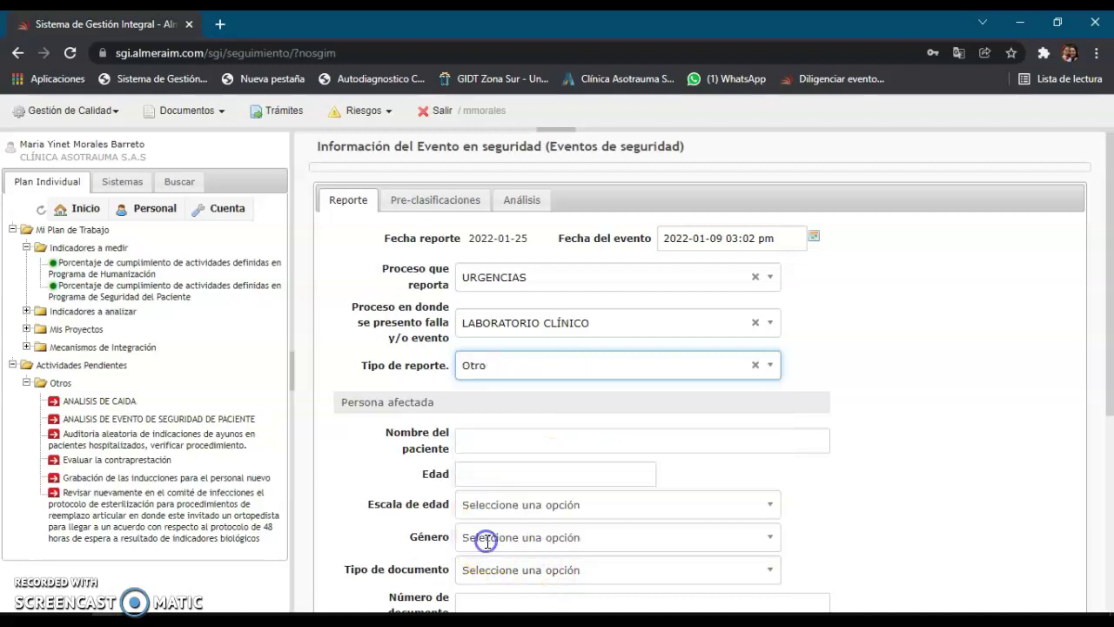
# - Enter the patient's name and age 31, with the age scale set to Años
pyautogui.click(523, 442)
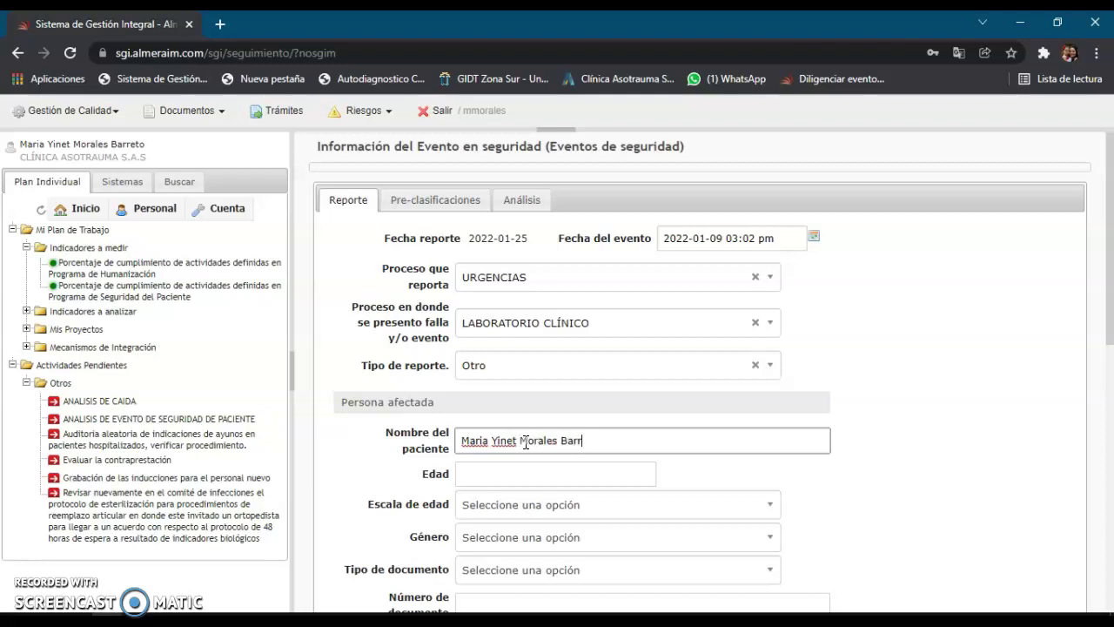
pyautogui.click(576, 470)
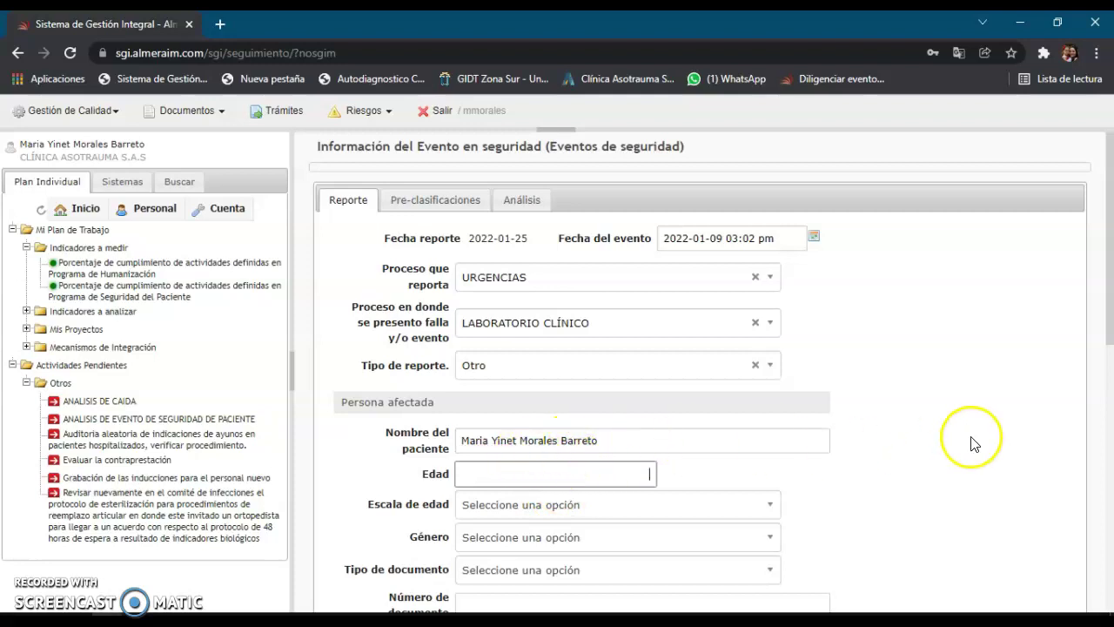
pyautogui.scroll(-1, 973, 441)
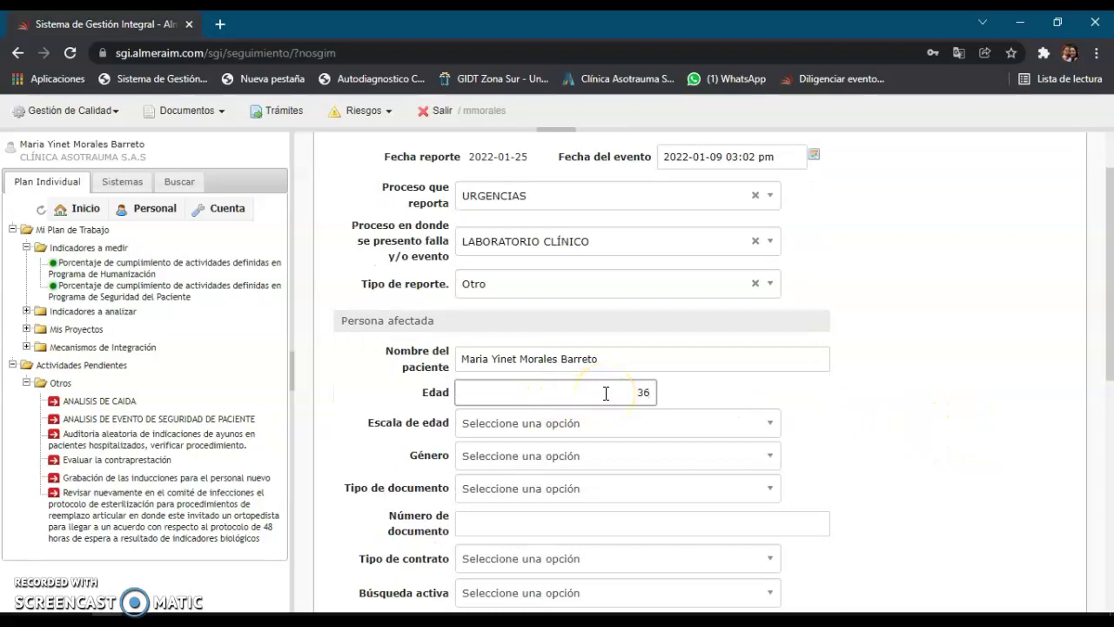
pyautogui.click(595, 424)
pyautogui.scroll(-1, 601, 444)
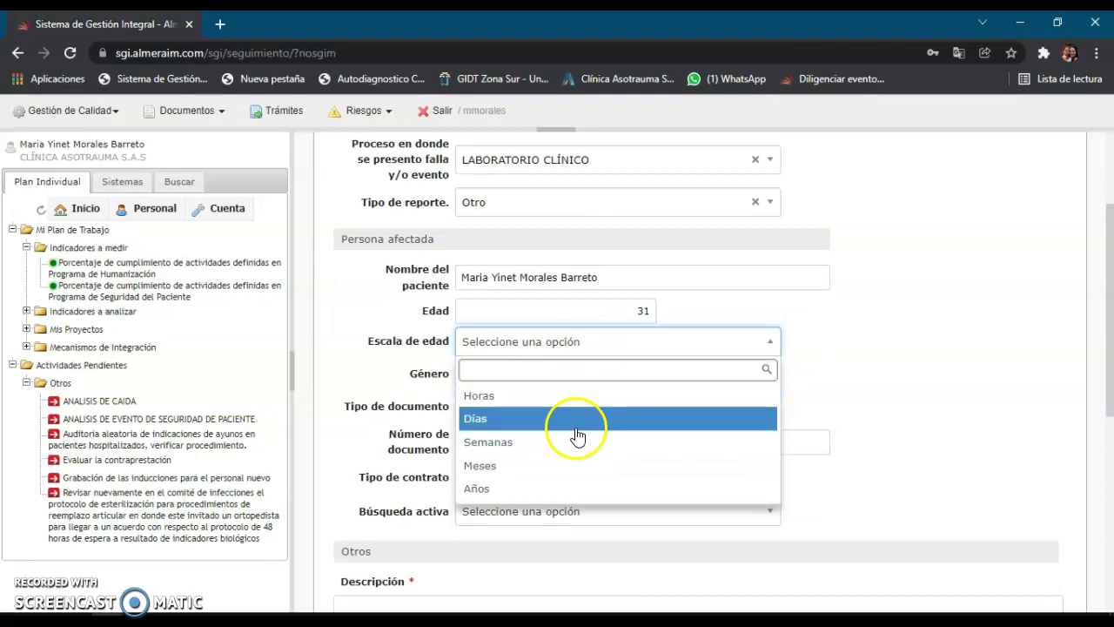
pyautogui.click(560, 488)
# - Set gender Femenino and document type Cédula de Ciudadanía, then enter the patient's document number
pyautogui.click(552, 373)
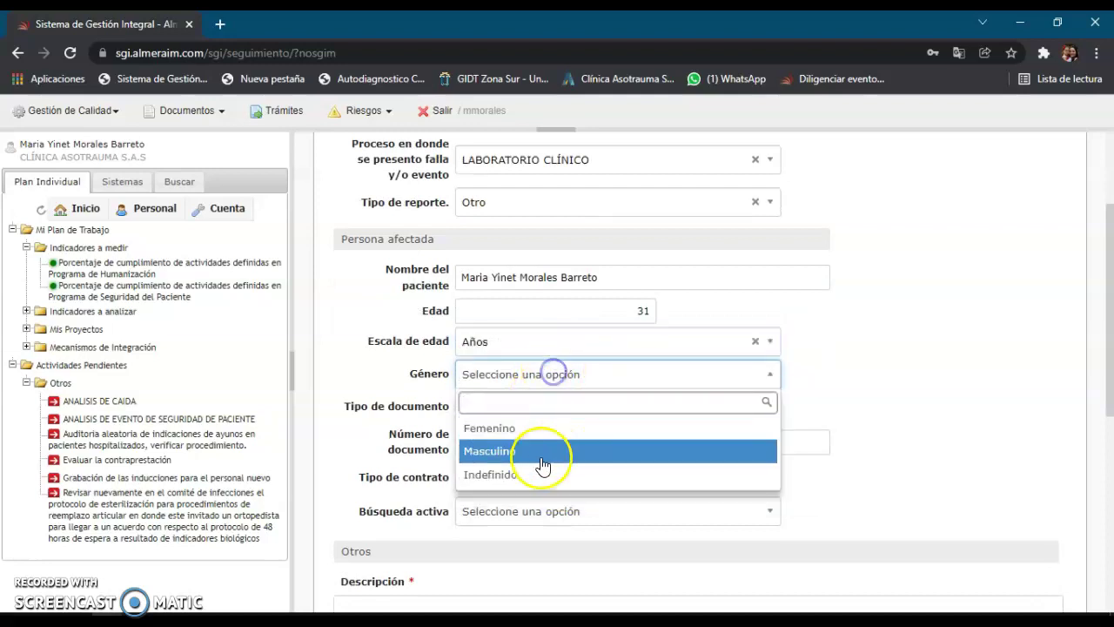
pyautogui.click(550, 427)
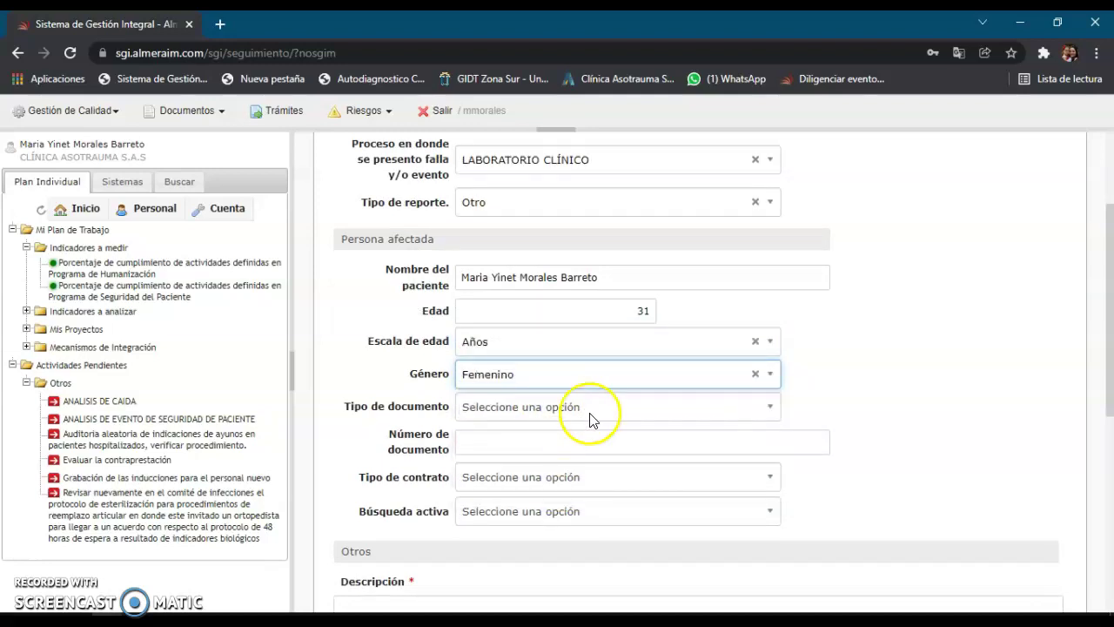
pyautogui.click(589, 416)
pyautogui.click(593, 460)
pyautogui.click(592, 442)
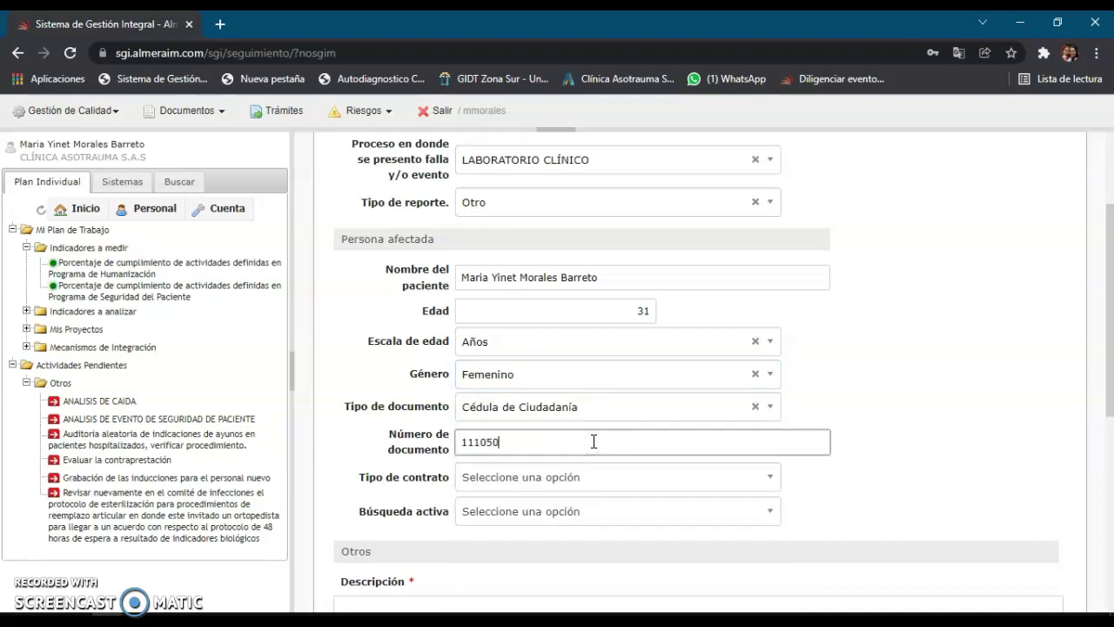
pyautogui.scroll(-2, 575, 435)
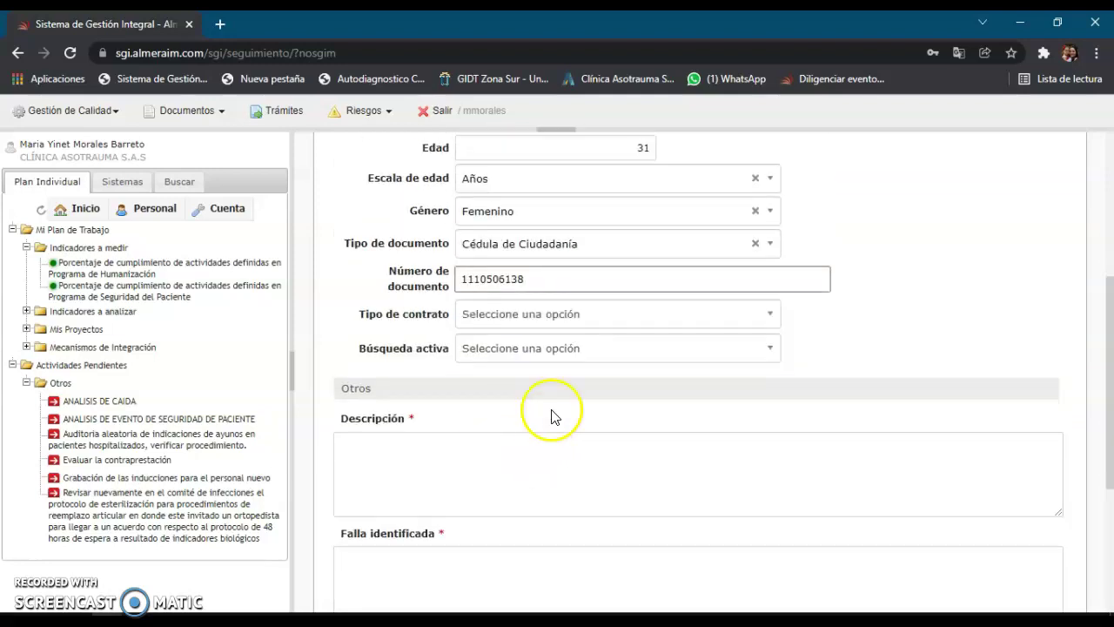
# - Set the contract type to SOAT with insurer COLPATRIA SOAT
pyautogui.click(625, 317)
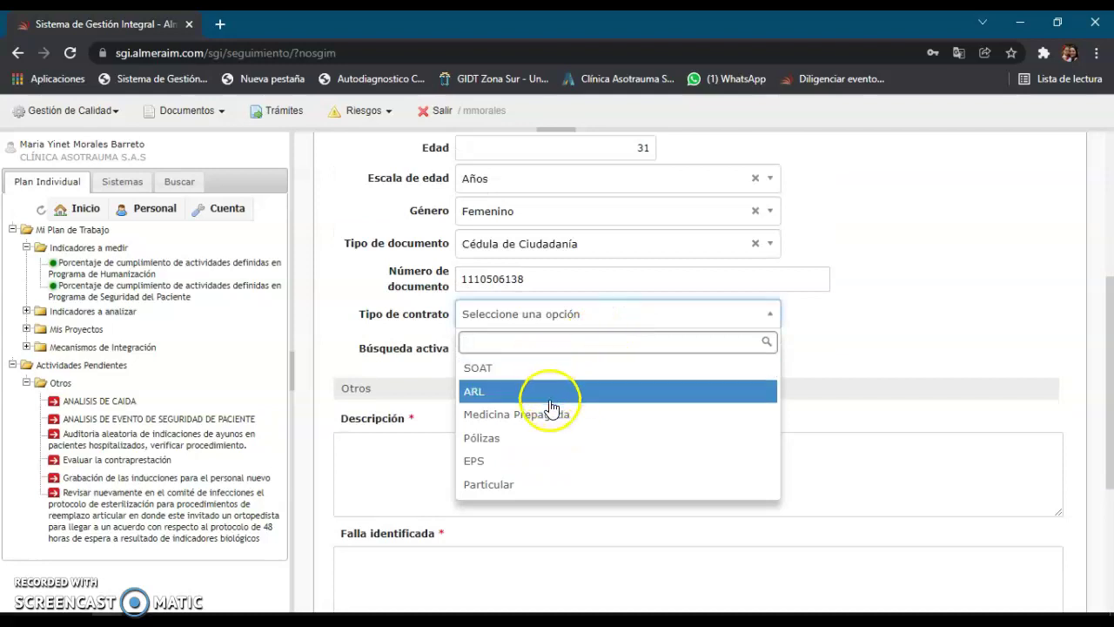
pyautogui.click(507, 371)
pyautogui.click(604, 349)
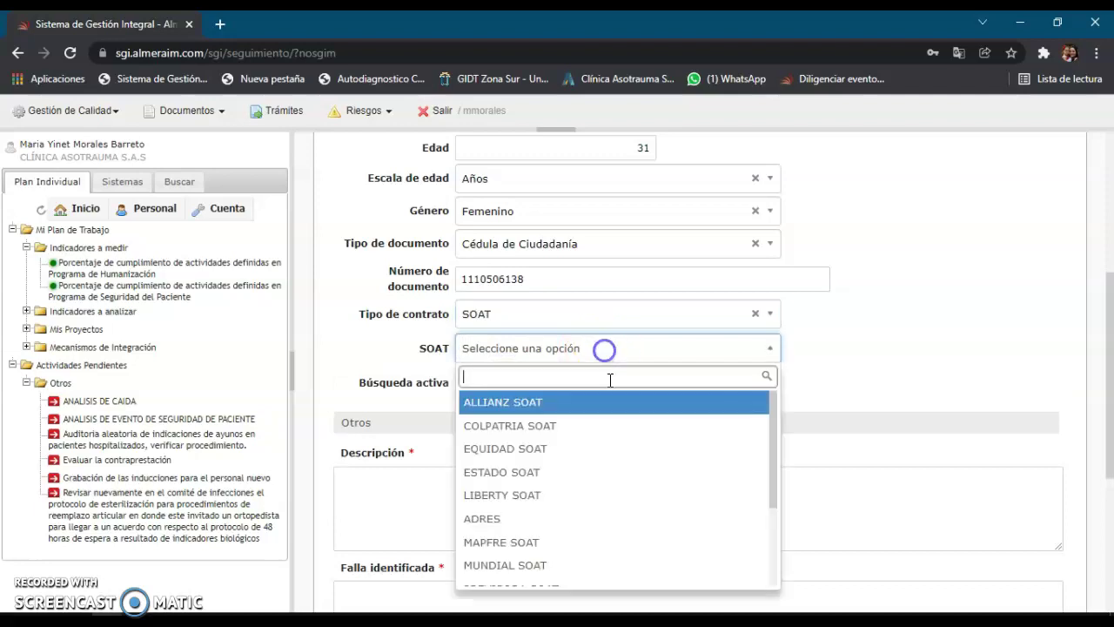
pyautogui.click(534, 431)
# - Set Búsqueda activa to No aplica
pyautogui.click(547, 384)
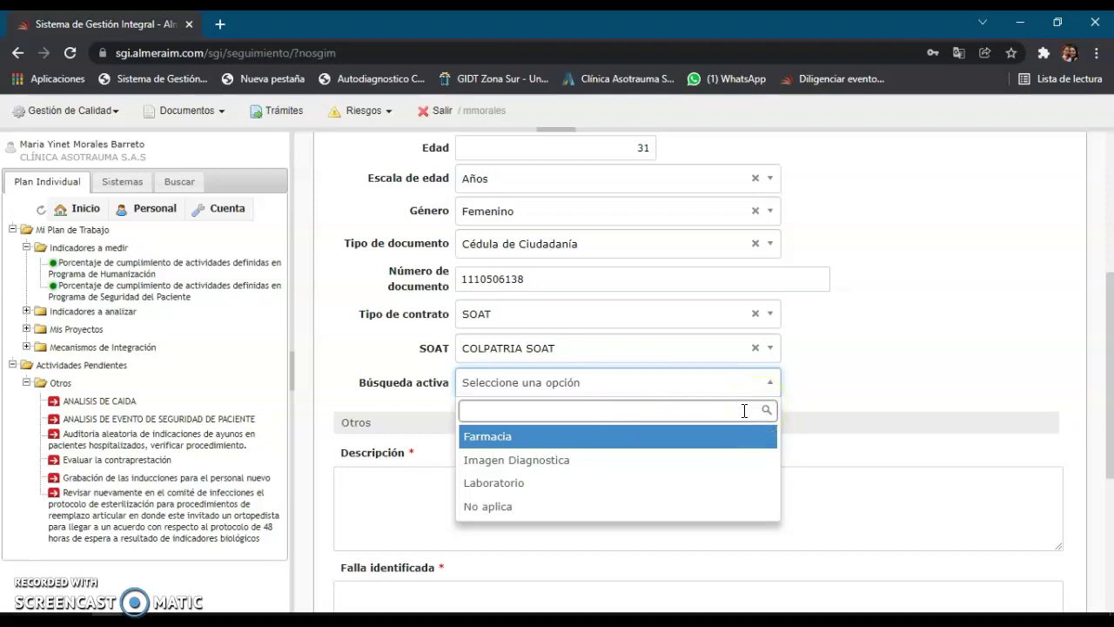
pyautogui.click(722, 413)
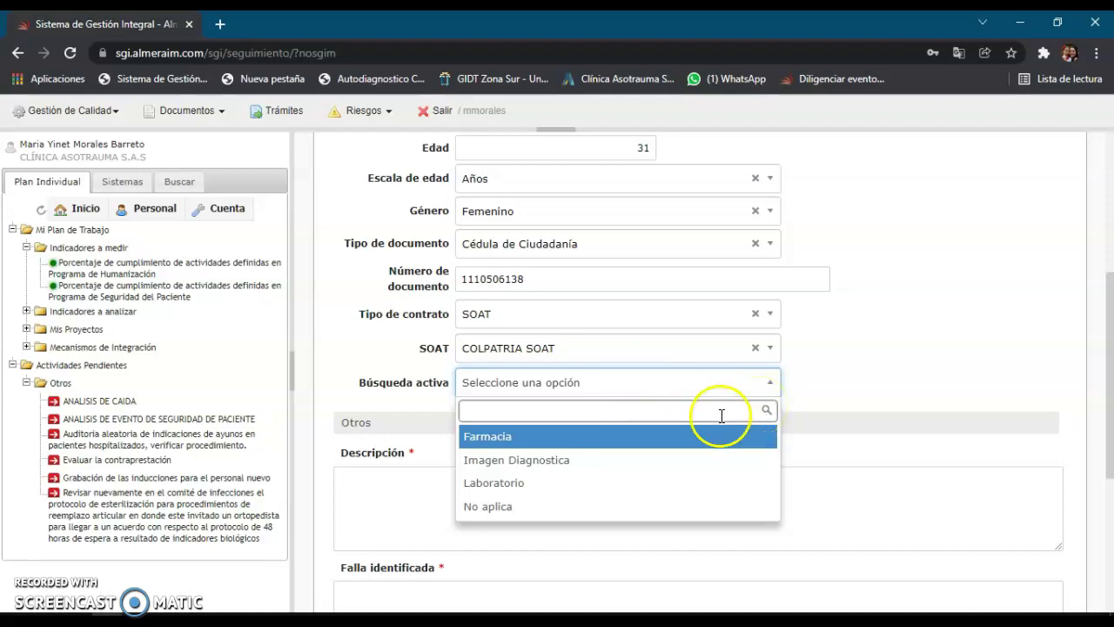
pyautogui.click(684, 383)
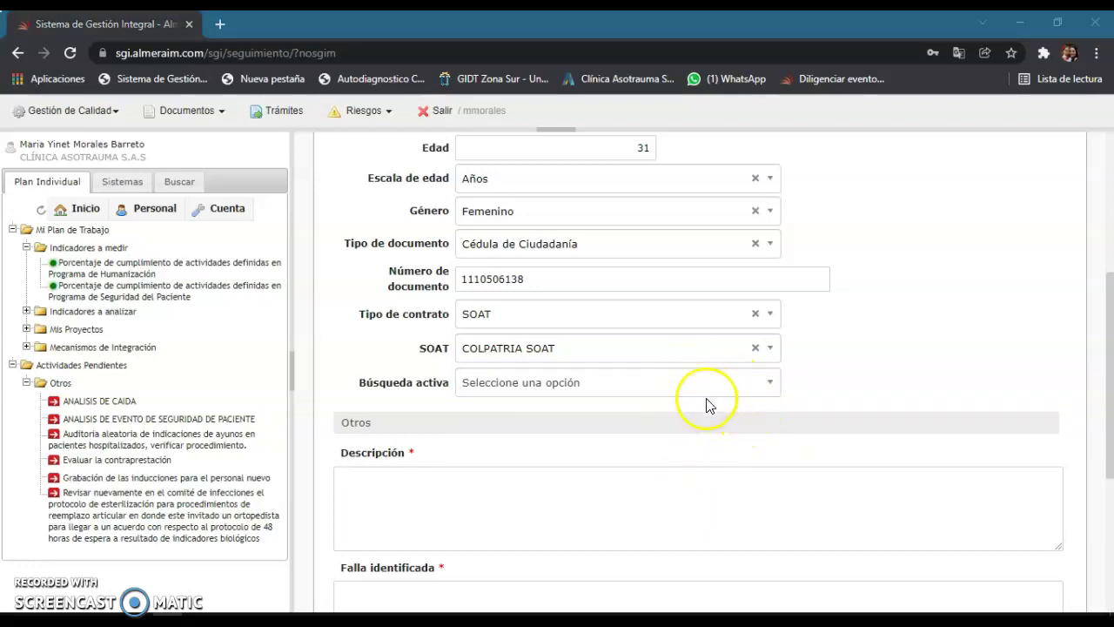
pyautogui.click(568, 385)
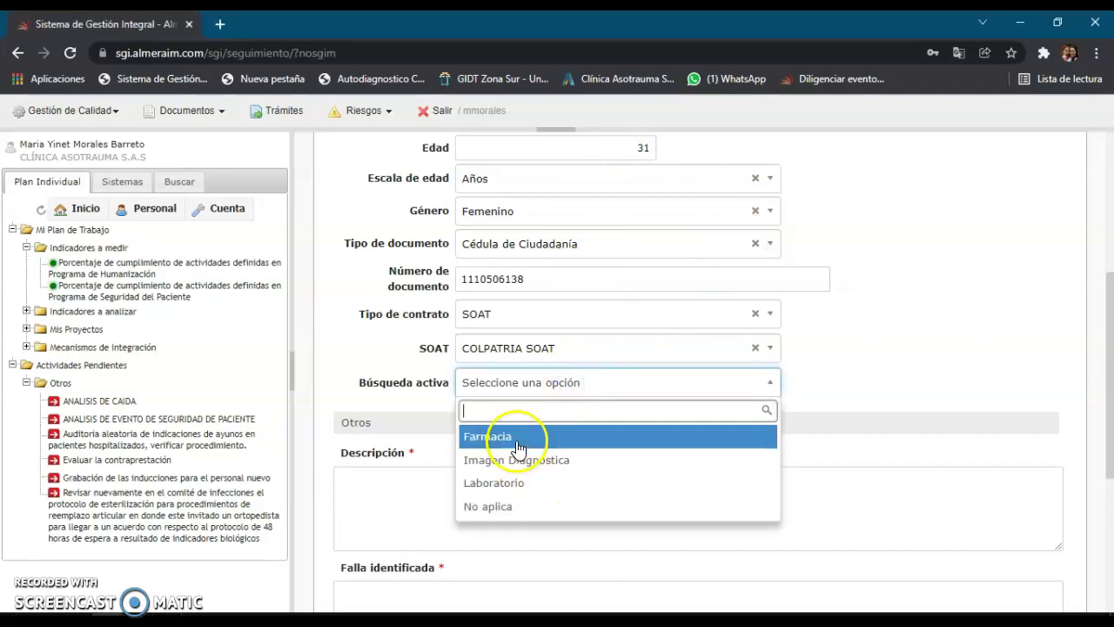
pyautogui.moveTo(519, 438); pyautogui.dragTo(539, 505)
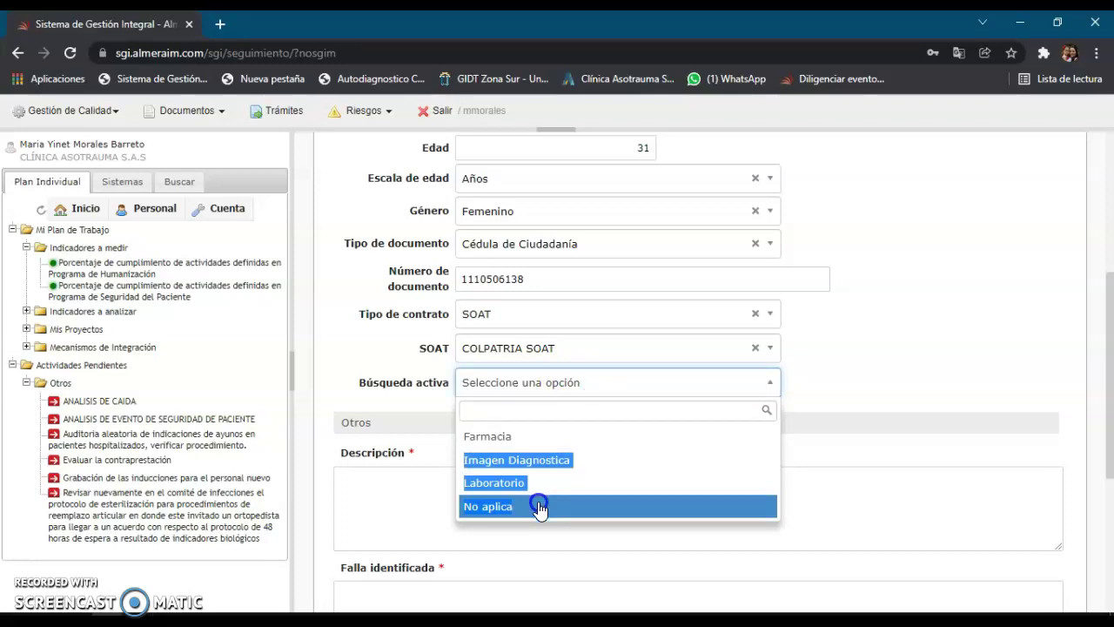
pyautogui.moveTo(538, 506); pyautogui.dragTo(538, 502)
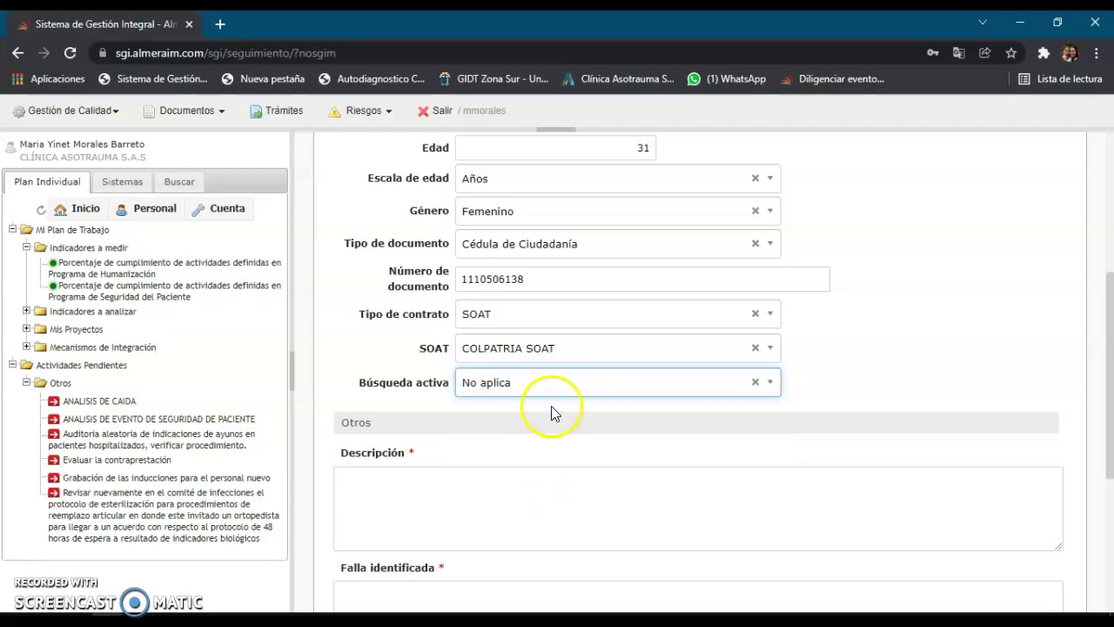
pyautogui.click(590, 383)
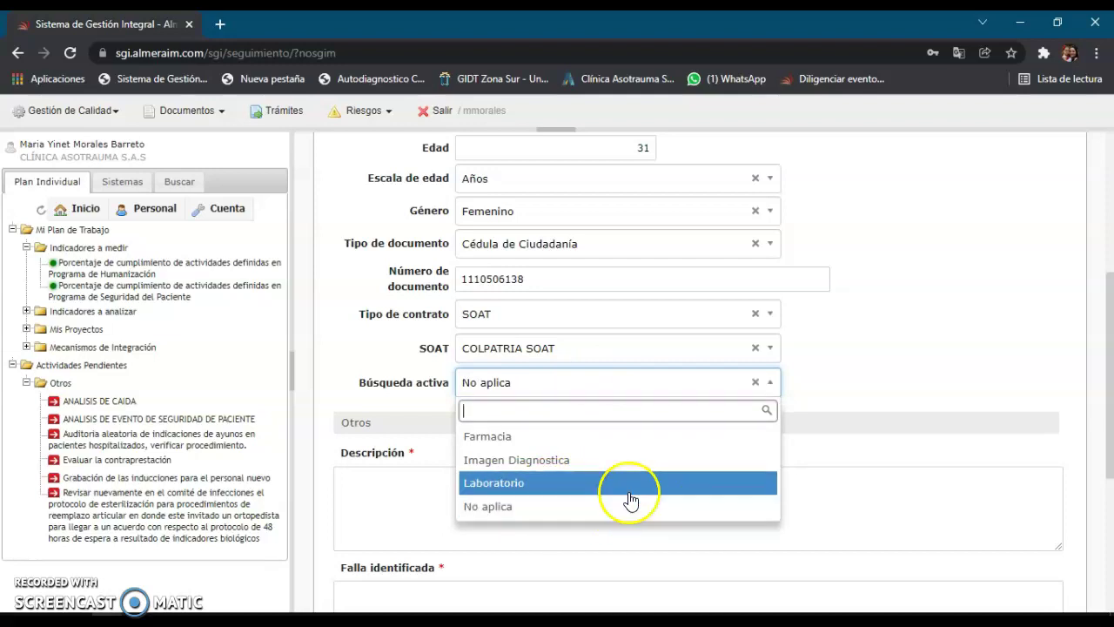
pyautogui.click(604, 506)
# - Describe the event as 'que paso? se cayo el paciente' and list failures 'el piso mojado, las barandas abajo, la camilla dañada'
pyautogui.click(471, 480)
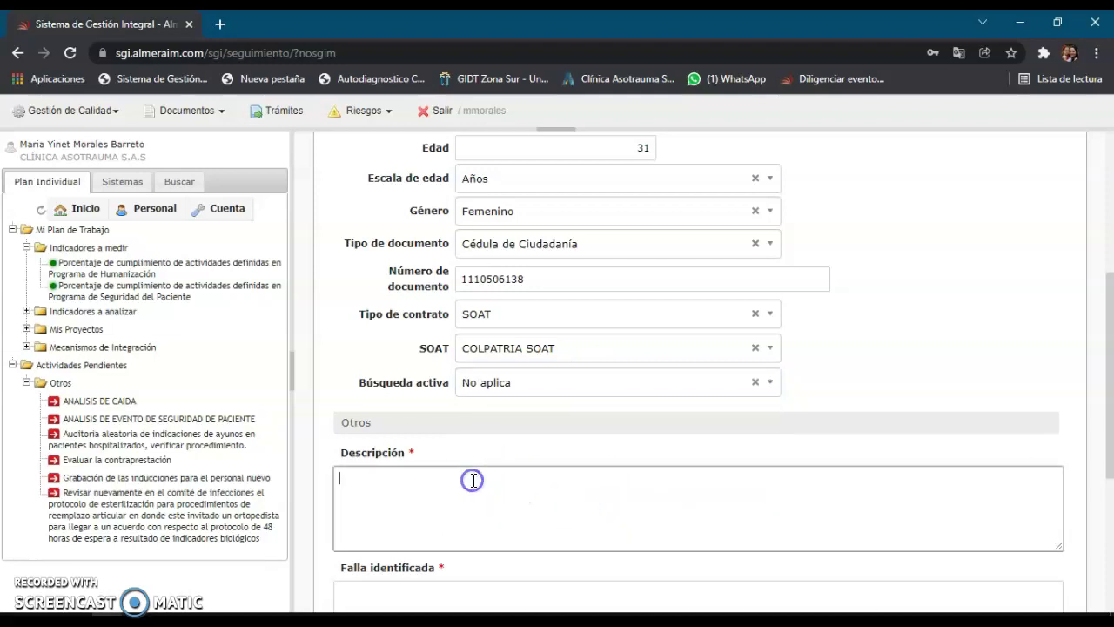
pyautogui.write('que paso')
pyautogui.scroll(-2, 709, 577)
pyautogui.click(670, 445)
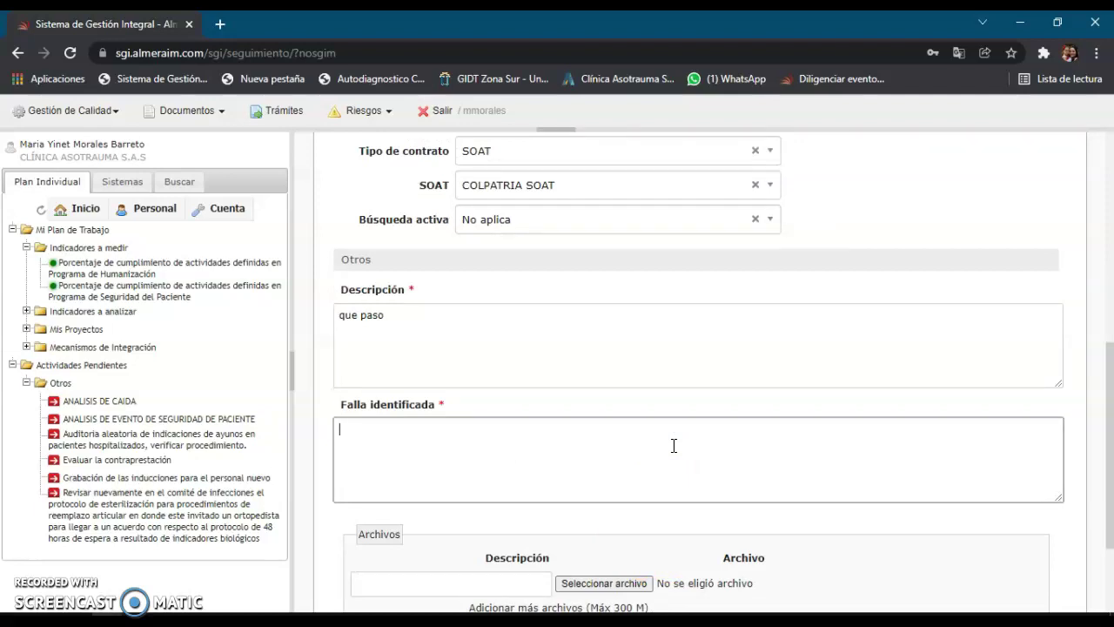
pyautogui.click(491, 317)
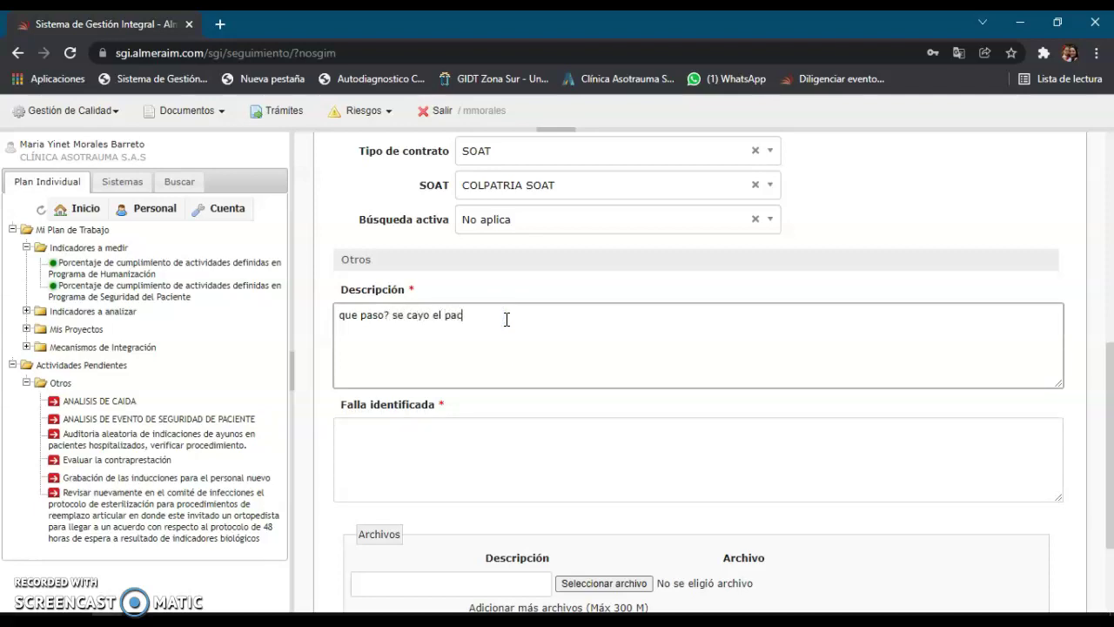
pyautogui.click(436, 452)
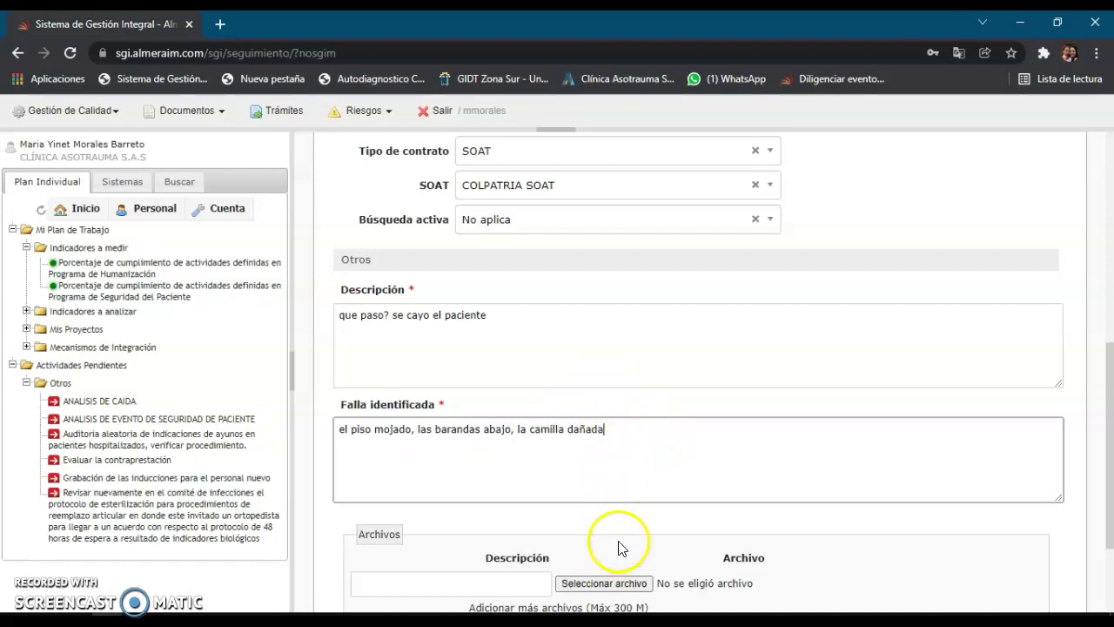
pyautogui.scroll(-2, 623, 562)
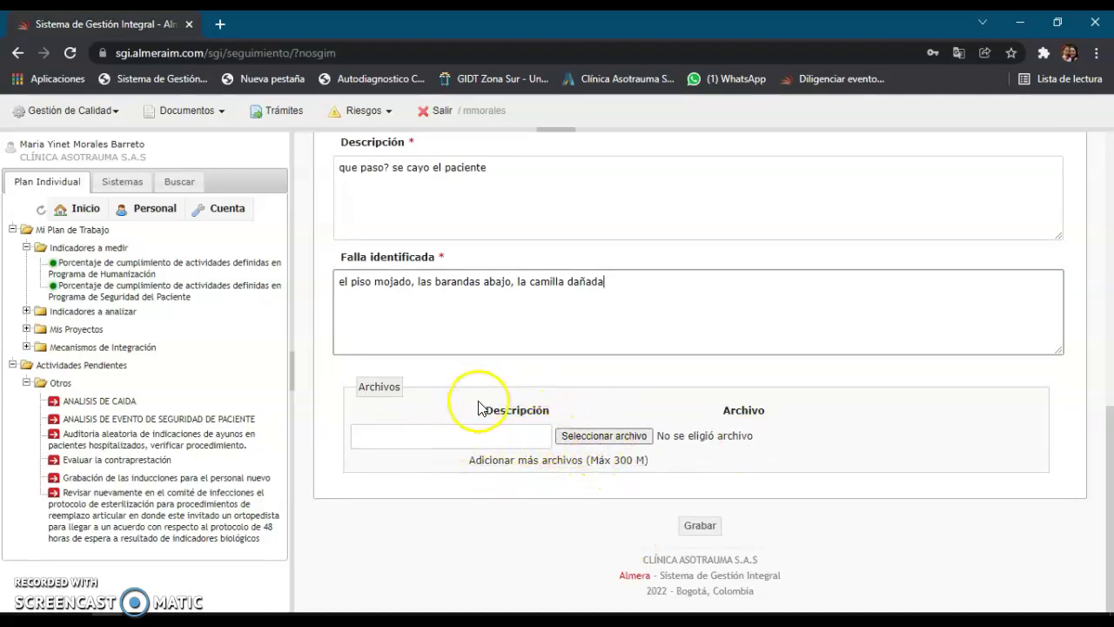
# - Save the safety-event report and bring up the Aplicar transición choices
pyautogui.click(698, 526)
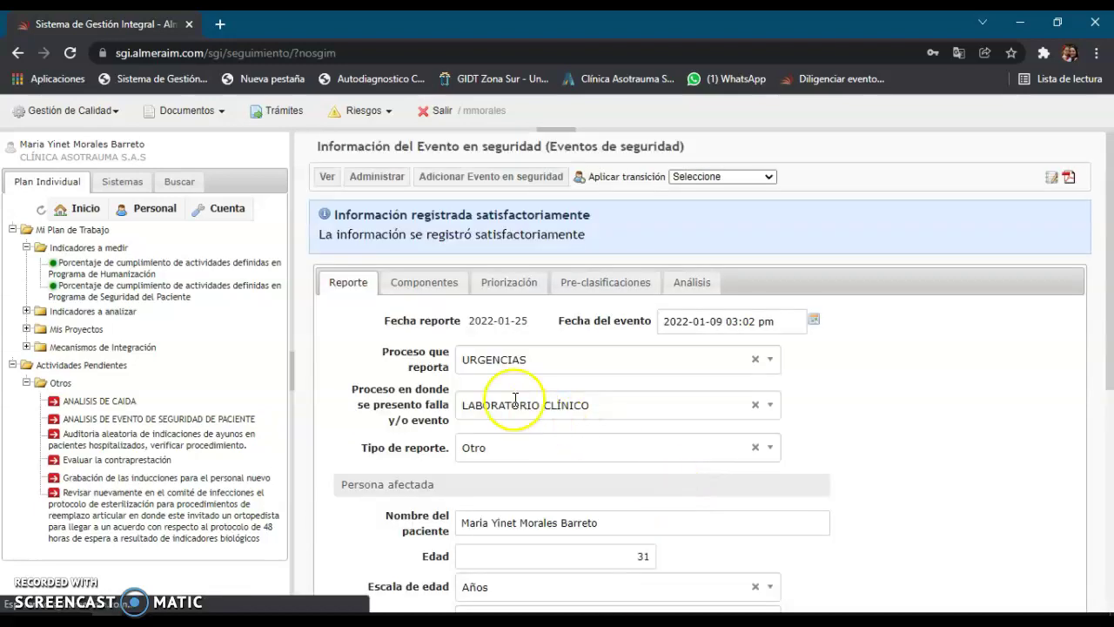
pyautogui.click(758, 177)
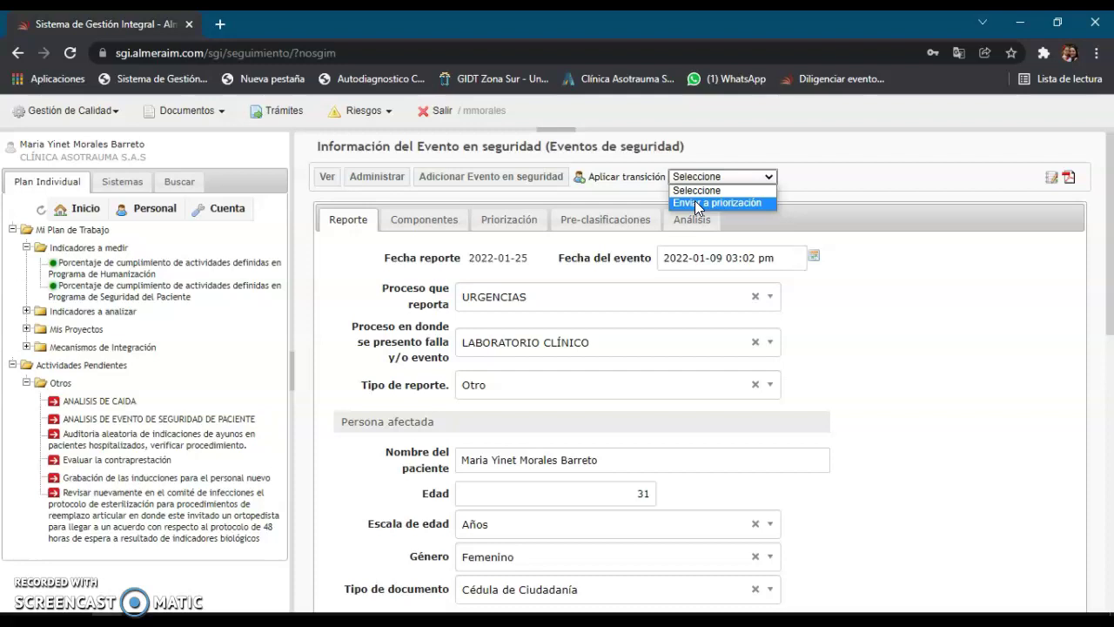
# - Send event #47 to prioritization with a chosen recipient and observation 'aqui'
pyautogui.click(695, 203)
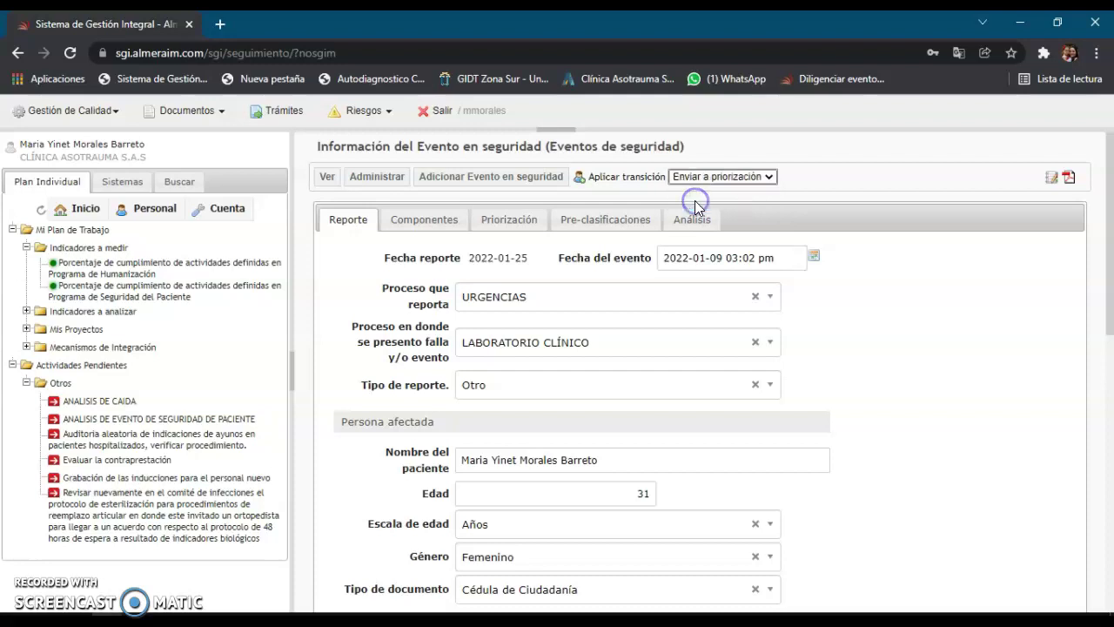
pyautogui.click(661, 253)
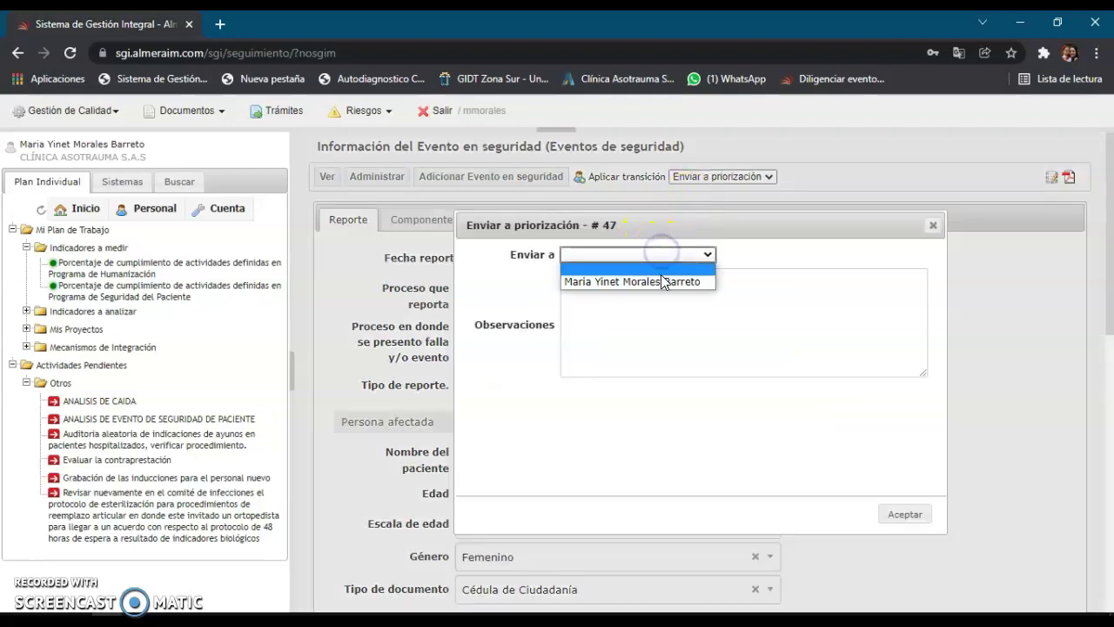
pyautogui.click(662, 281)
pyautogui.click(661, 279)
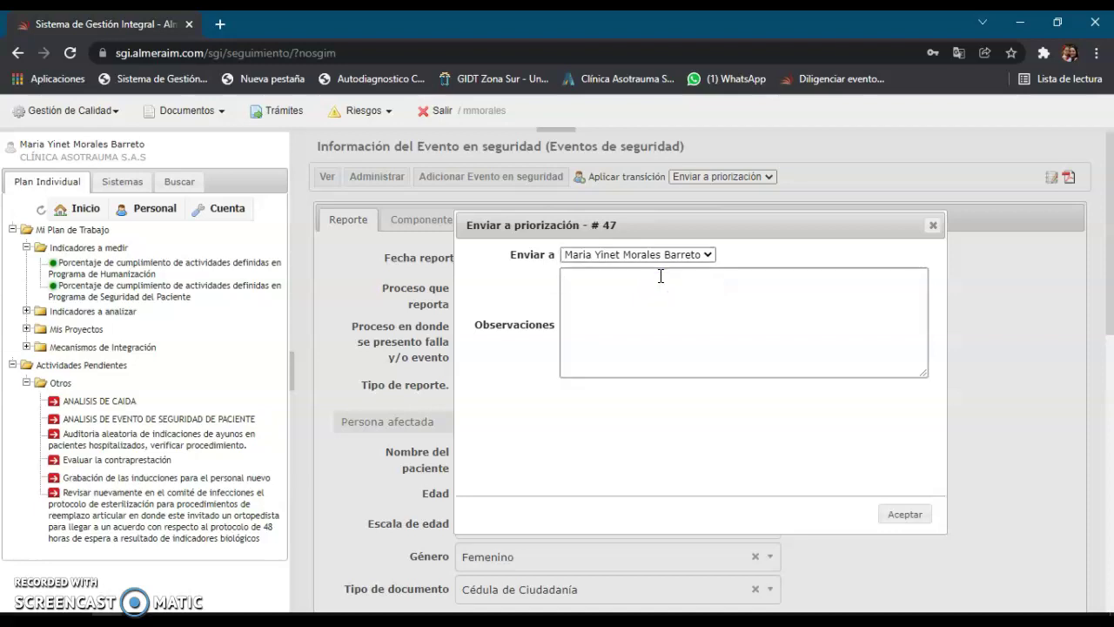
pyautogui.click(908, 516)
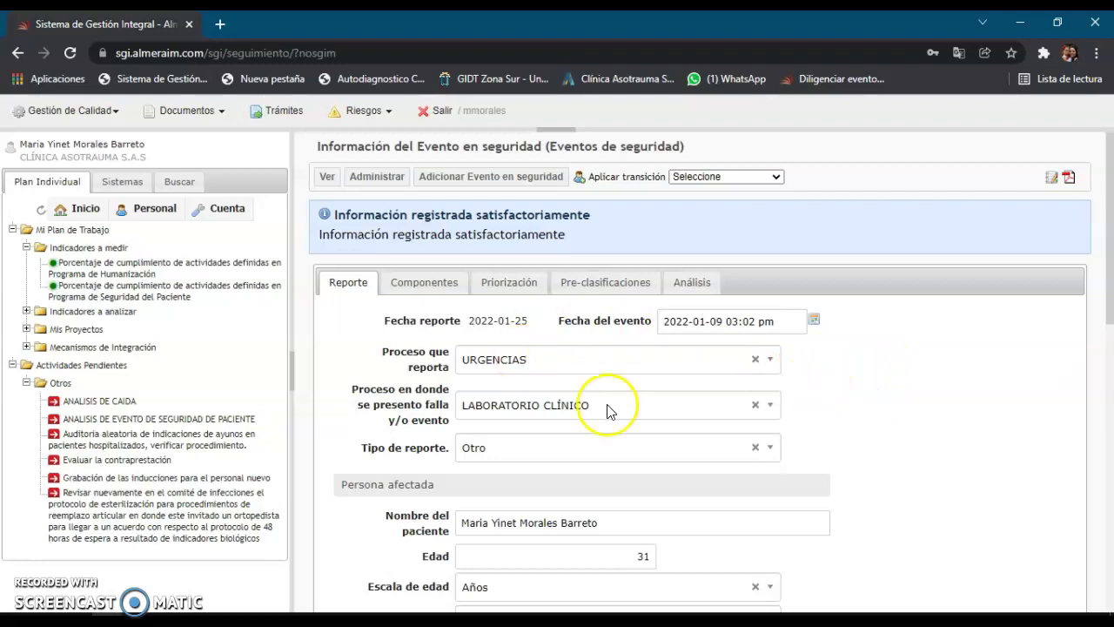
# - Submit a blank risk-event form from the Diligenciar evento bookmark and acknowledge its registration as event ID 48
pyautogui.click(808, 79)
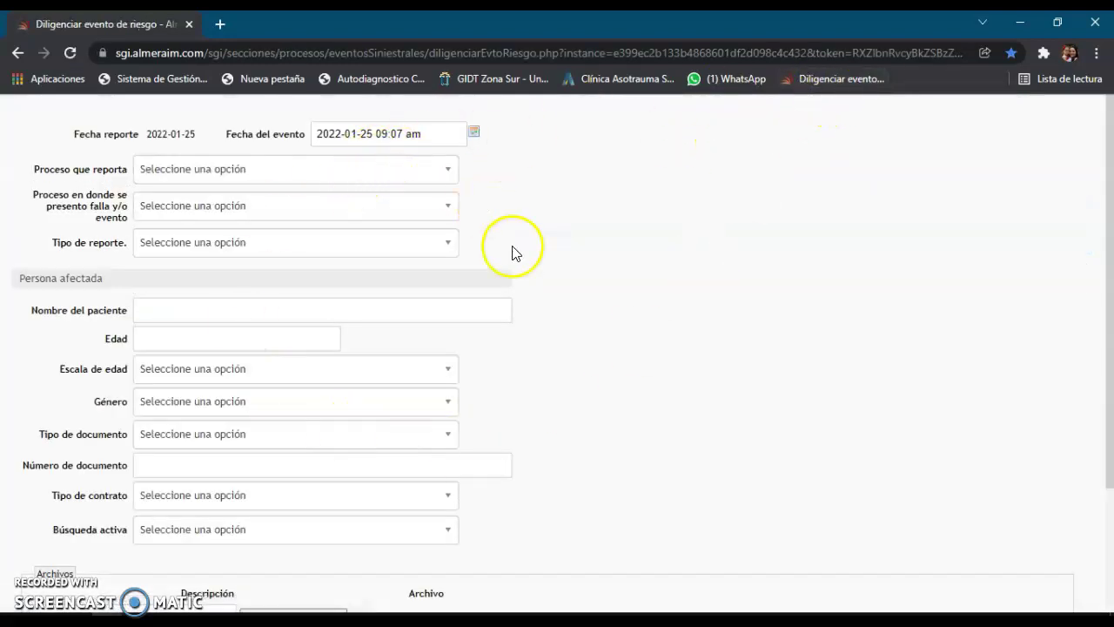
pyautogui.scroll(-3, 485, 212)
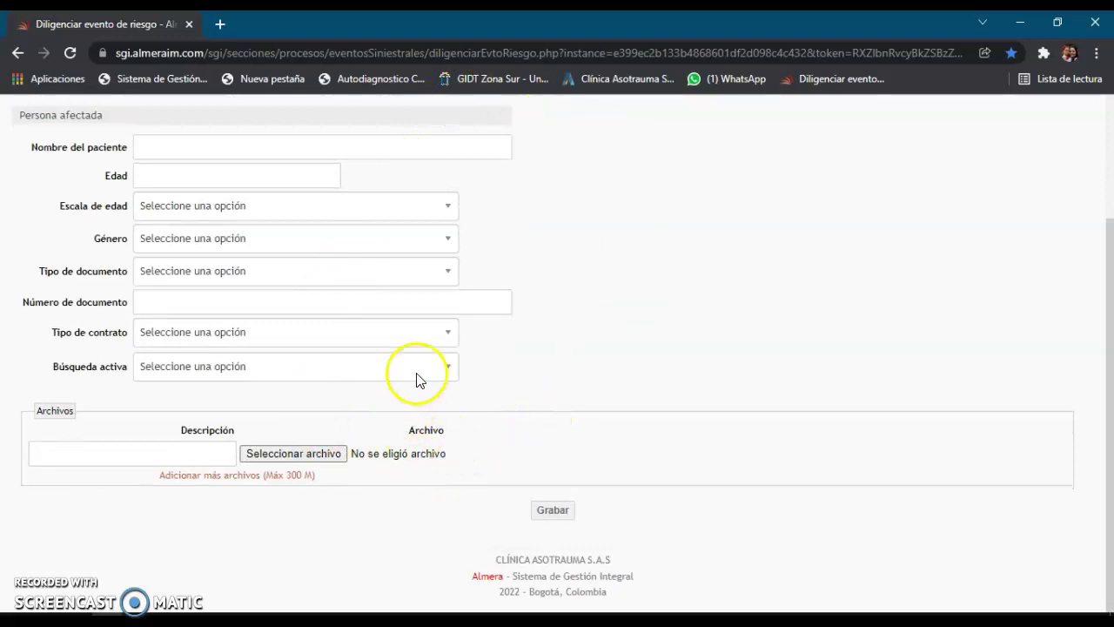
pyautogui.scroll(3, 426, 366)
pyautogui.scroll(-3, 609, 522)
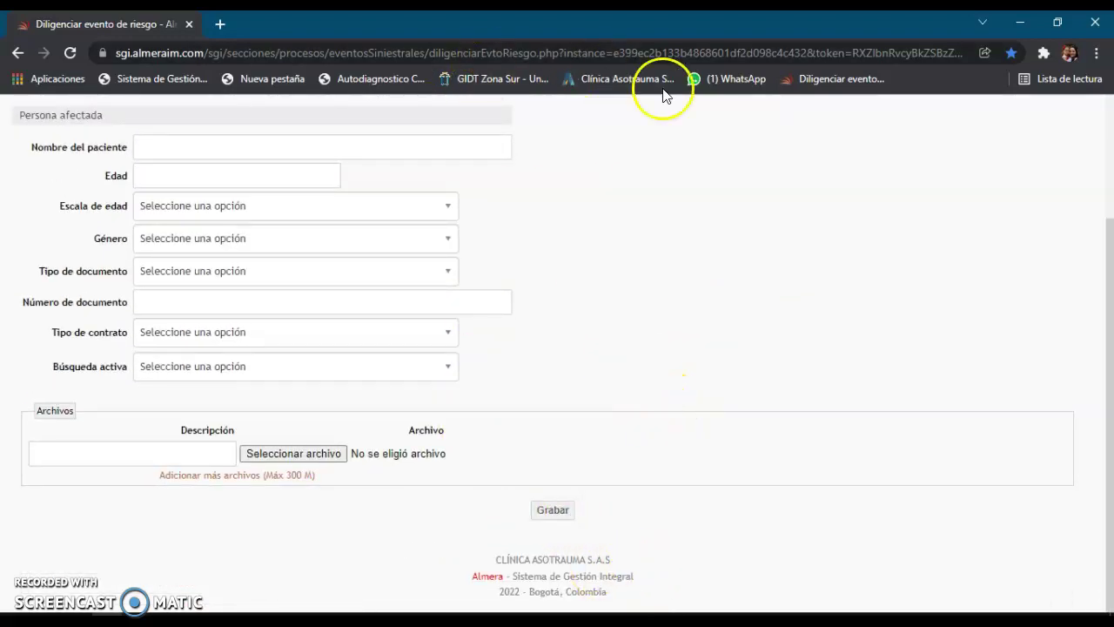
pyautogui.scroll(3, 528, 174)
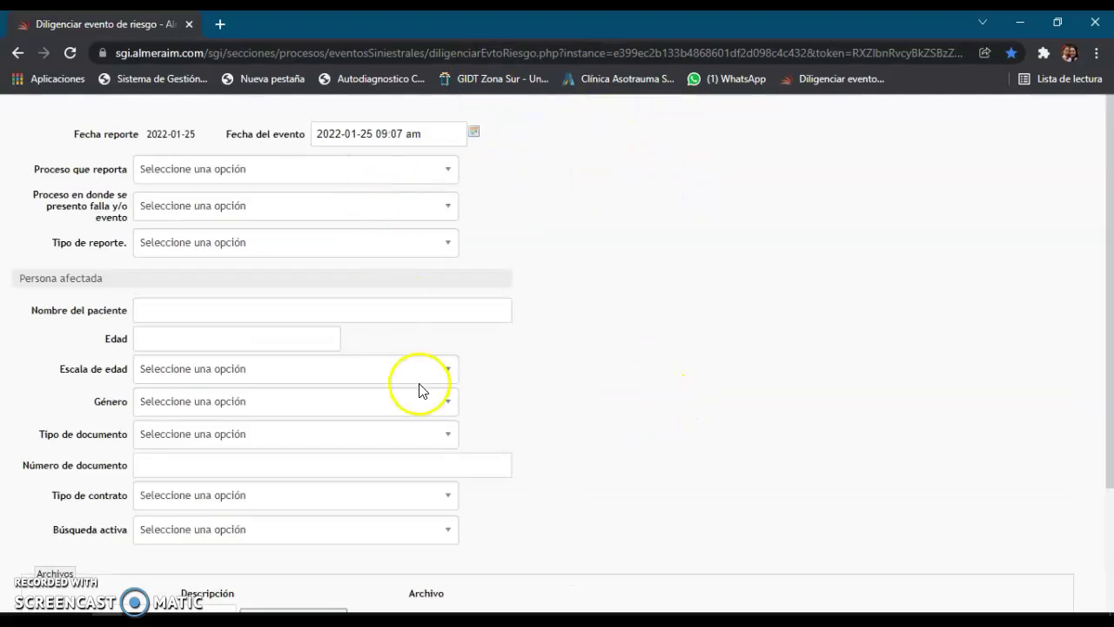
pyautogui.scroll(-3, 490, 387)
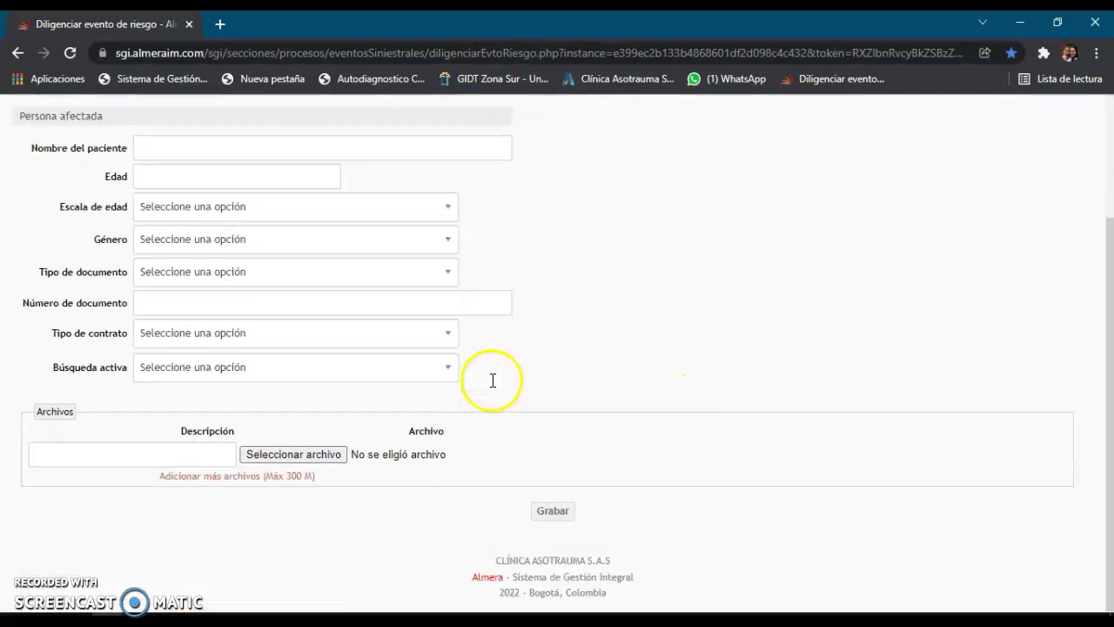
pyautogui.click(551, 512)
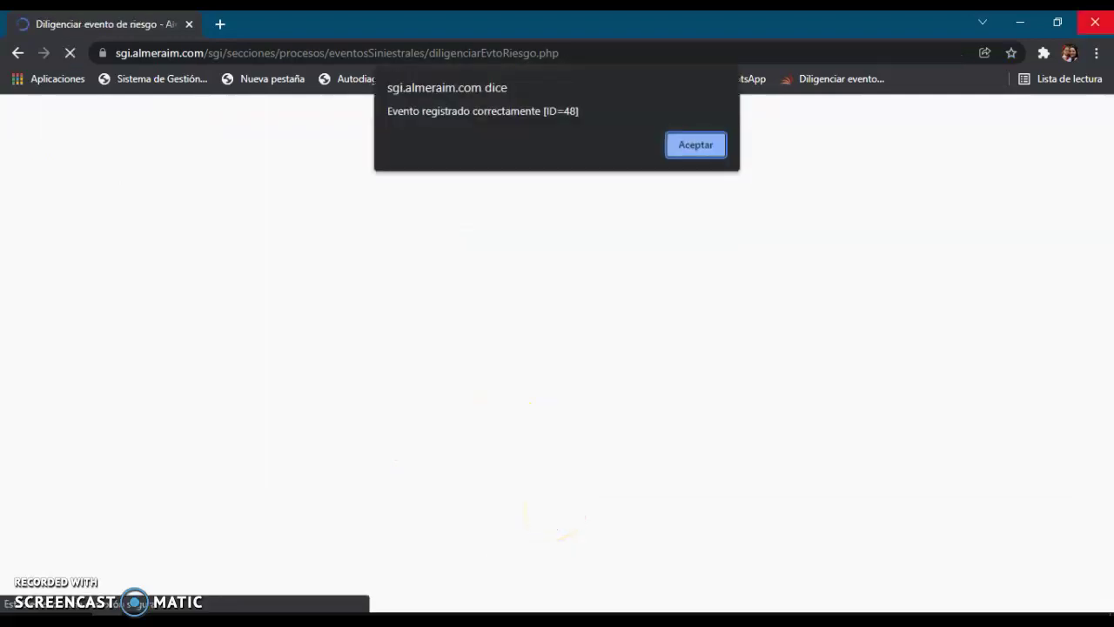
pyautogui.click(701, 141)
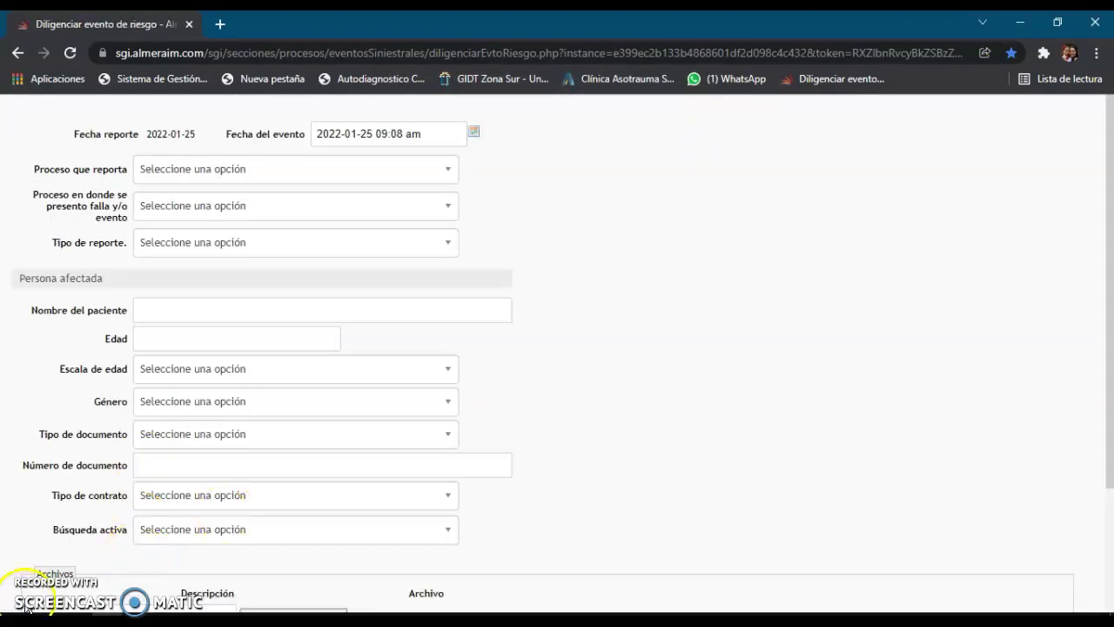